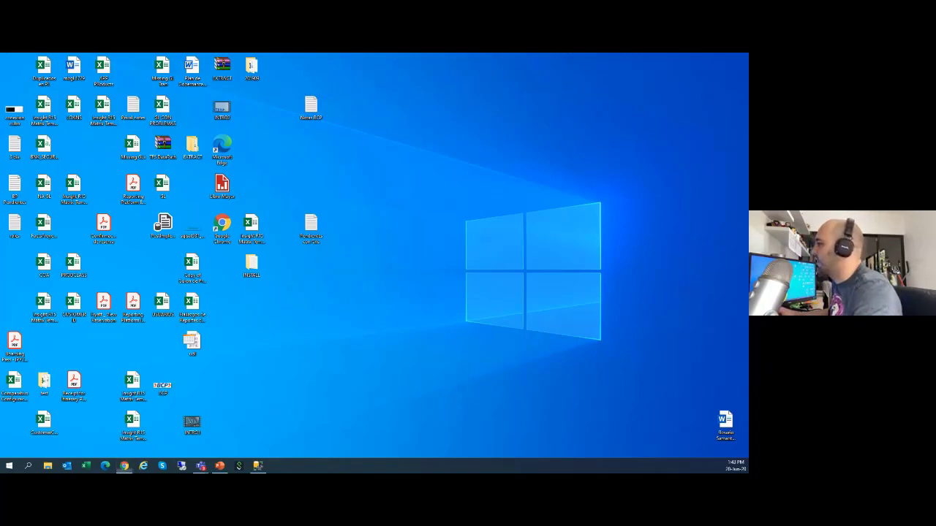
Bring the Azure portal up in a maximized browser window and discard the unfinished Data Lake Storage Gen1 form
{"action": "left_click", "coordinate": [124, 466]}
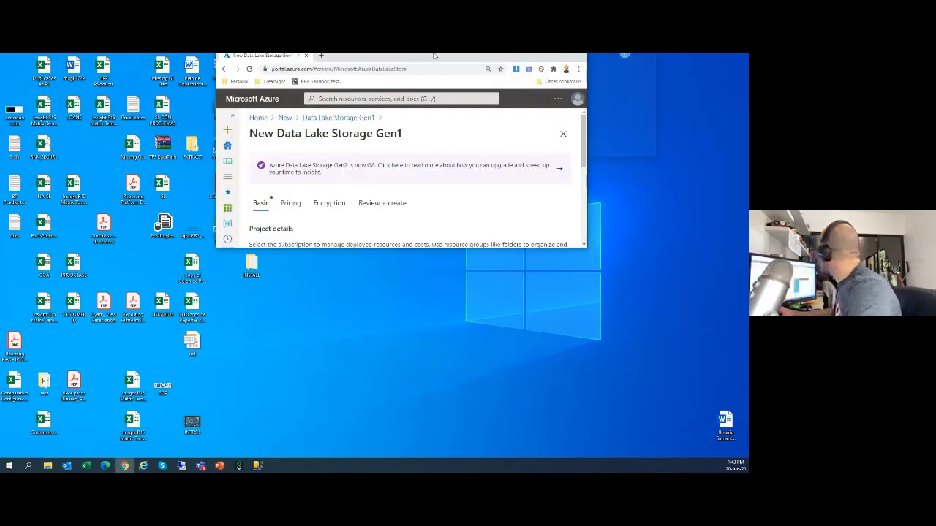
{"action": "double_click", "coordinate": [433, 55]}
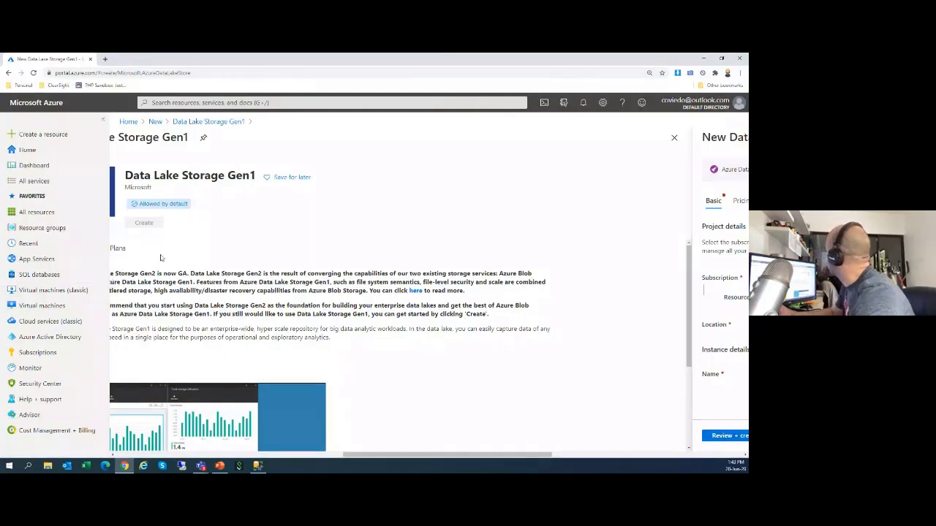
{"action": "left_click", "coordinate": [630, 456]}
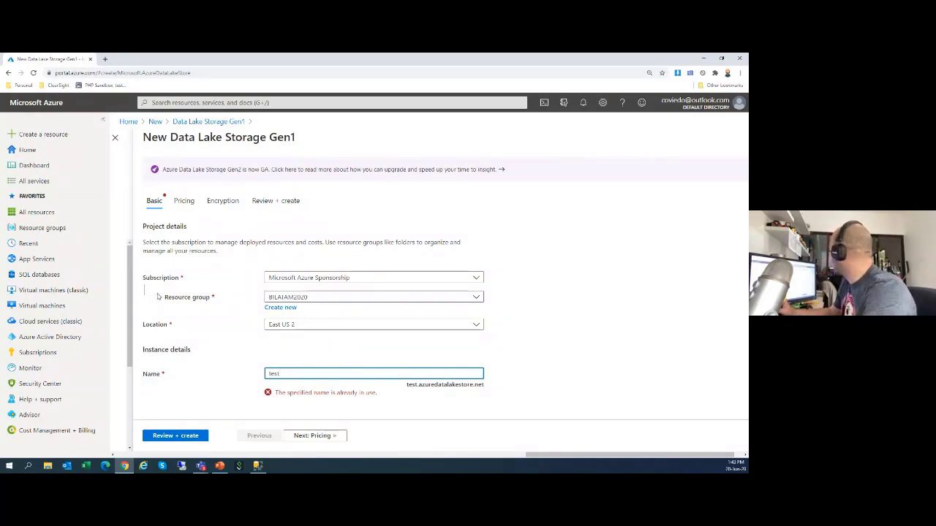
{"action": "left_click", "coordinate": [155, 121]}
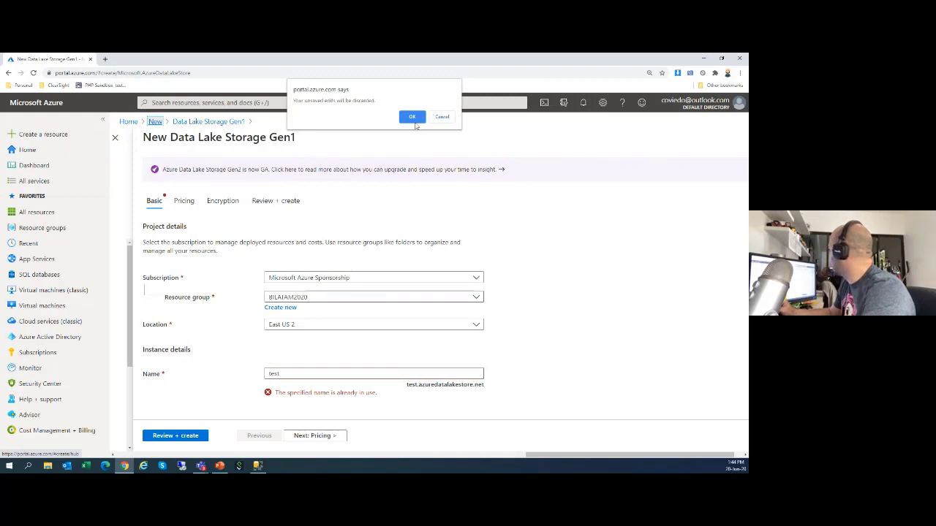
{"action": "left_click", "coordinate": [411, 117]}
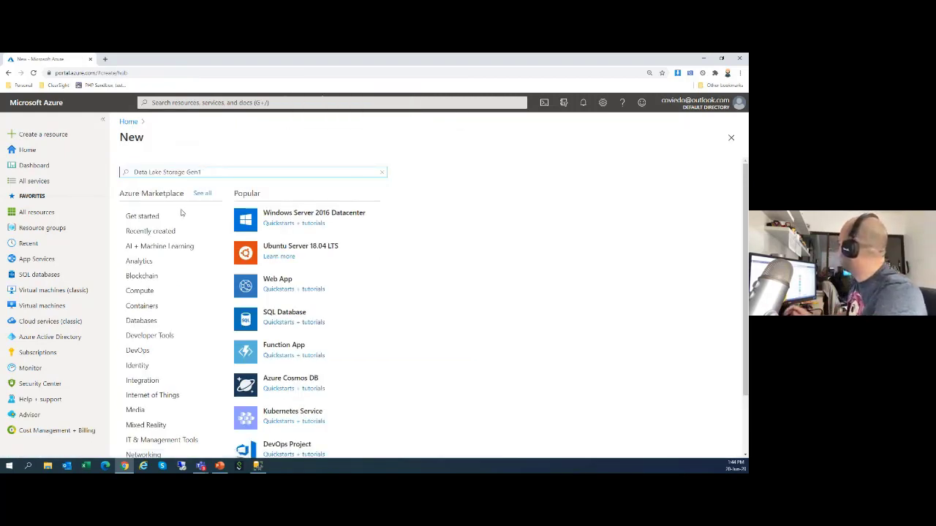
Try to find Data Lake Storage Gen1 by searching the Marketplace from a fresh resource creation page
{"action": "left_click", "coordinate": [135, 122]}
{"action": "left_click", "coordinate": [193, 157]}
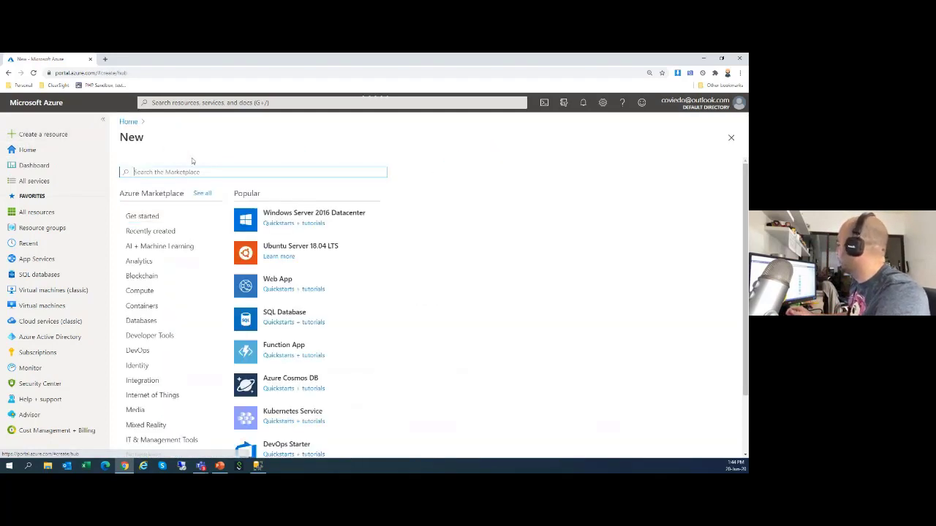
{"action": "type", "text": "dat"}
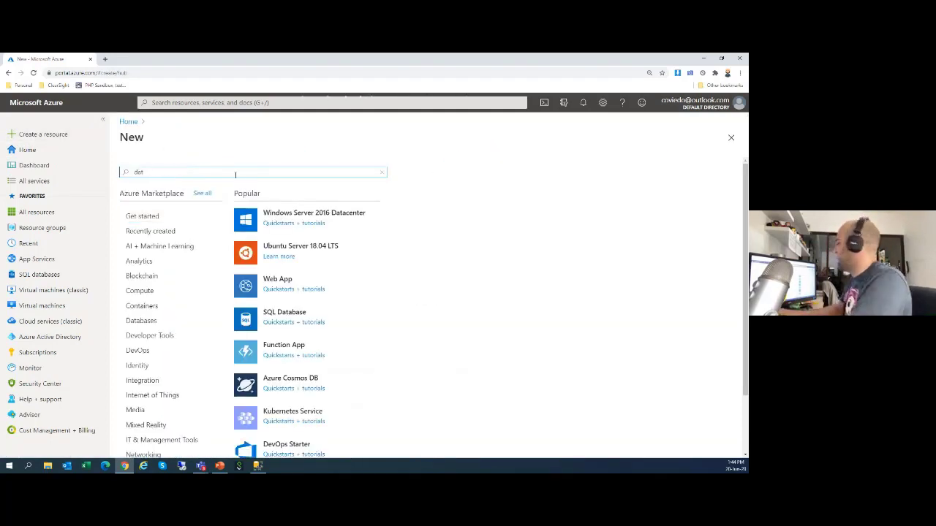
{"action": "type", "text": "a"}
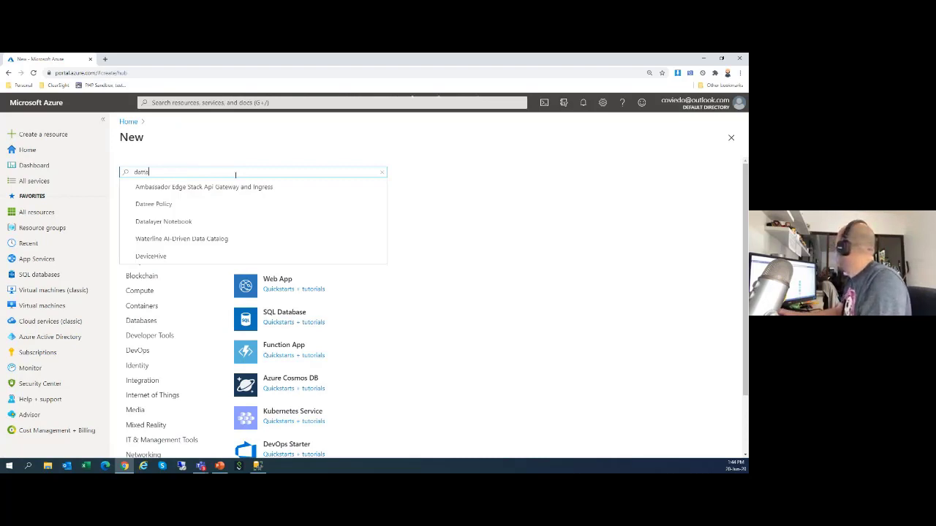
{"action": "type", "text": "lake"}
{"action": "key", "text": "Down"}
{"action": "key", "text": "Down"}
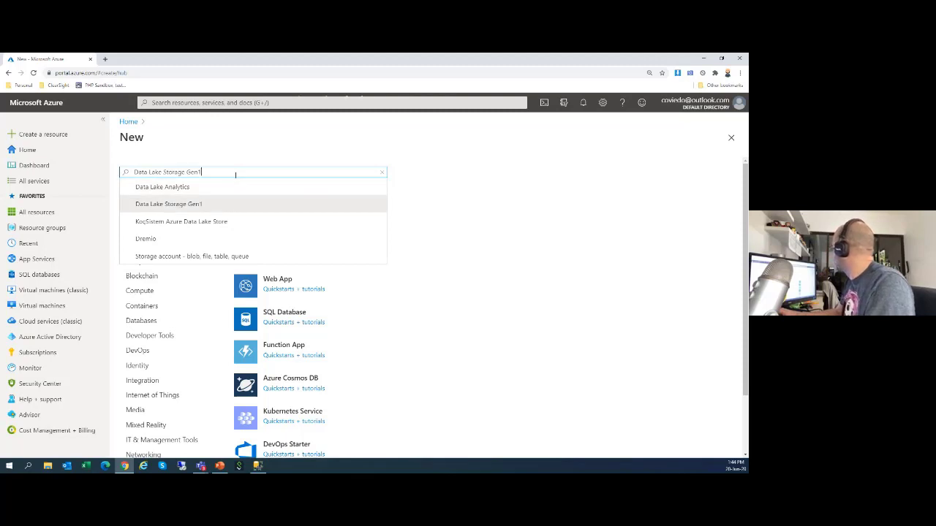
{"action": "key", "text": "Return"}
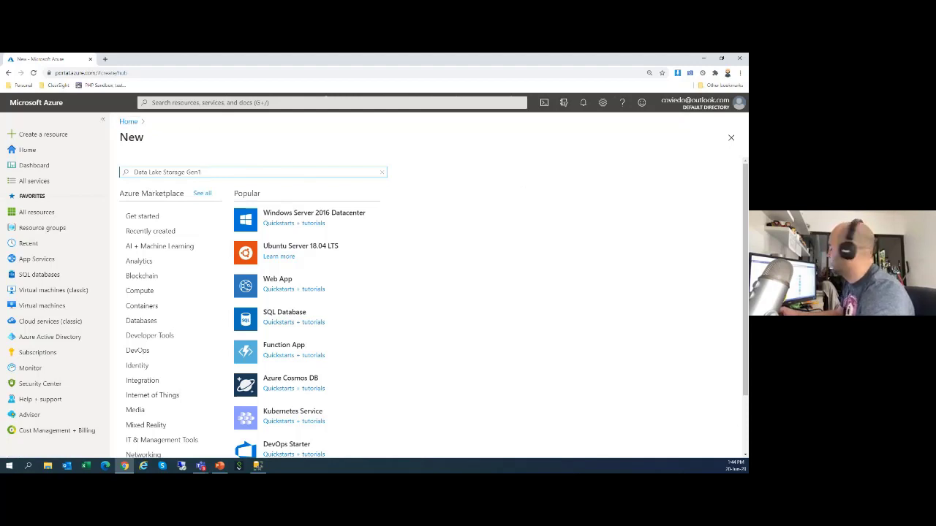
Restart resource creation from the portal home, find Data Lake Storage Gen1 in the Marketplace, and start creating it
{"action": "left_click", "coordinate": [14, 154]}
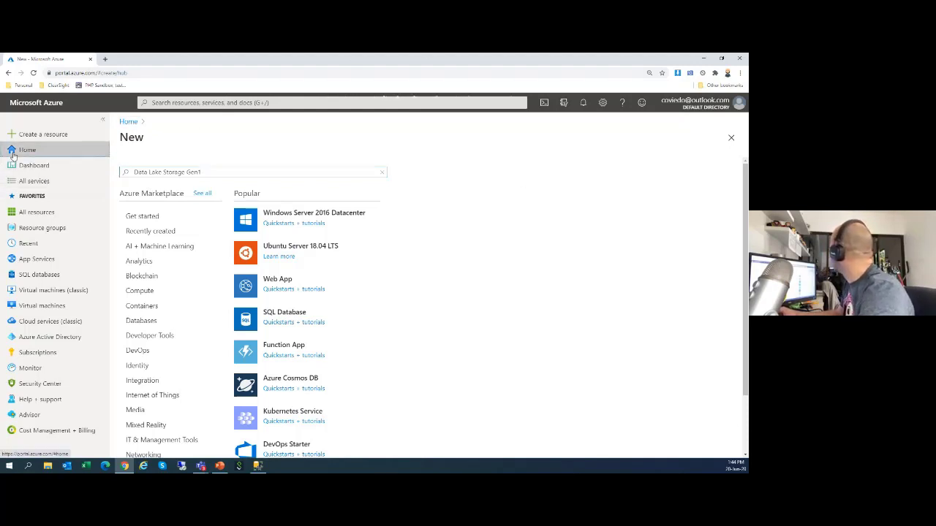
{"action": "left_click", "coordinate": [193, 156]}
{"action": "left_click", "coordinate": [213, 172]}
{"action": "type", "text": "data la"}
{"action": "left_click", "coordinate": [203, 191]}
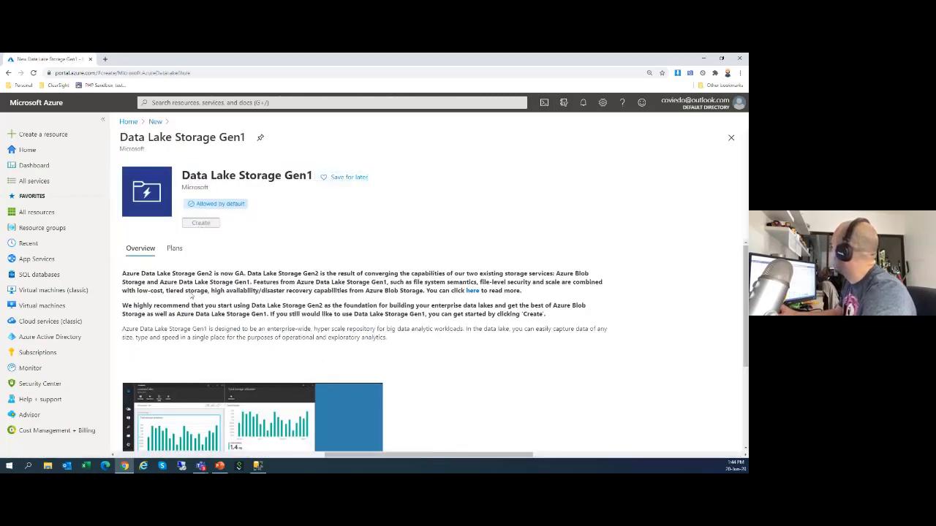
{"action": "left_click", "coordinate": [201, 222]}
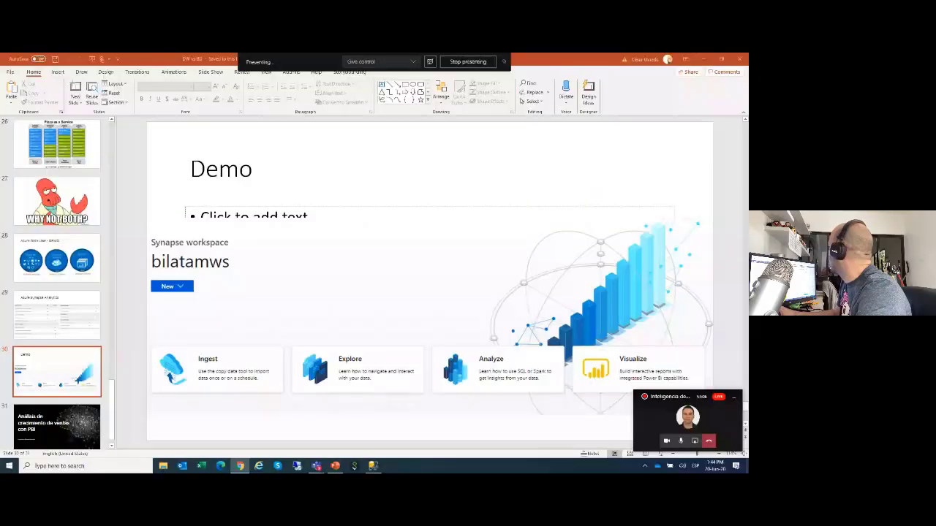
Return to the browser and fill in the storage basics with resource group BILATAM2020 and the name testjun
{"action": "key", "text": "alt+Tab"}
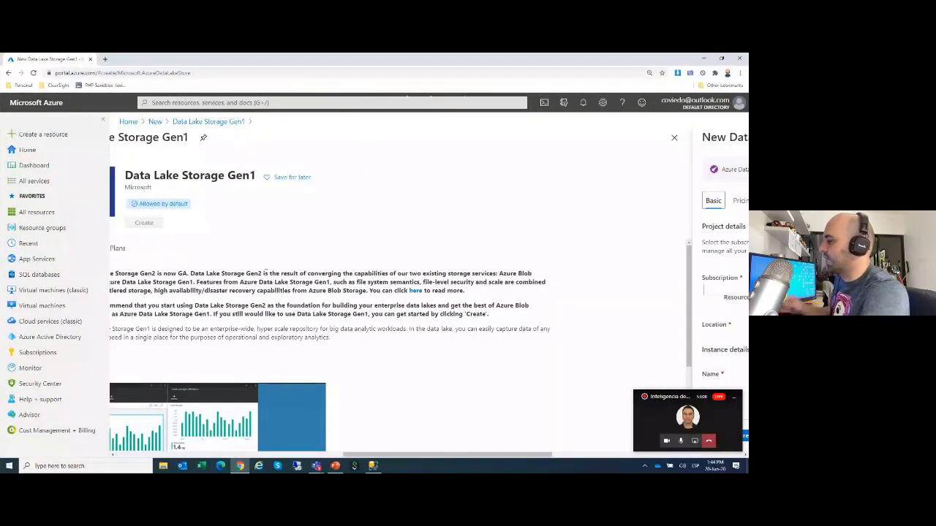
{"action": "scroll", "coordinate": [508, 376], "scroll_direction": "down", "scroll_amount": 3}
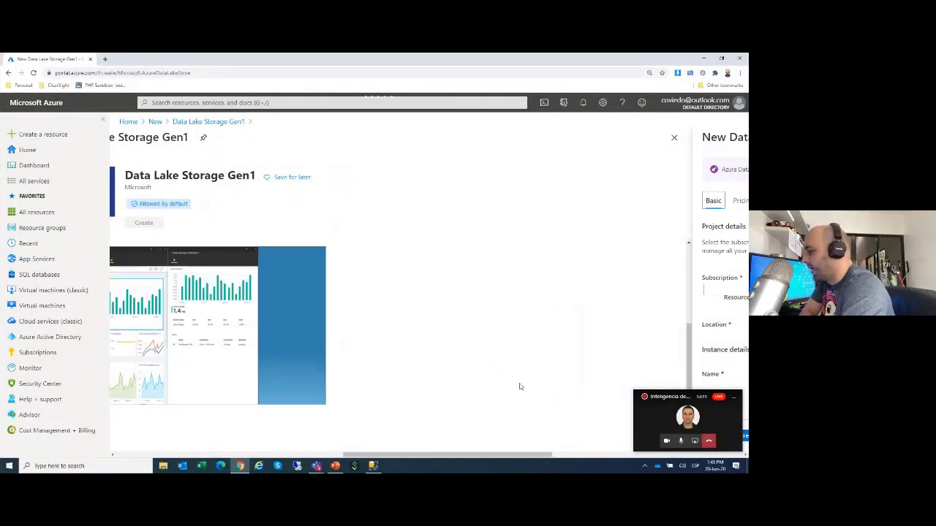
{"action": "left_click", "coordinate": [572, 454]}
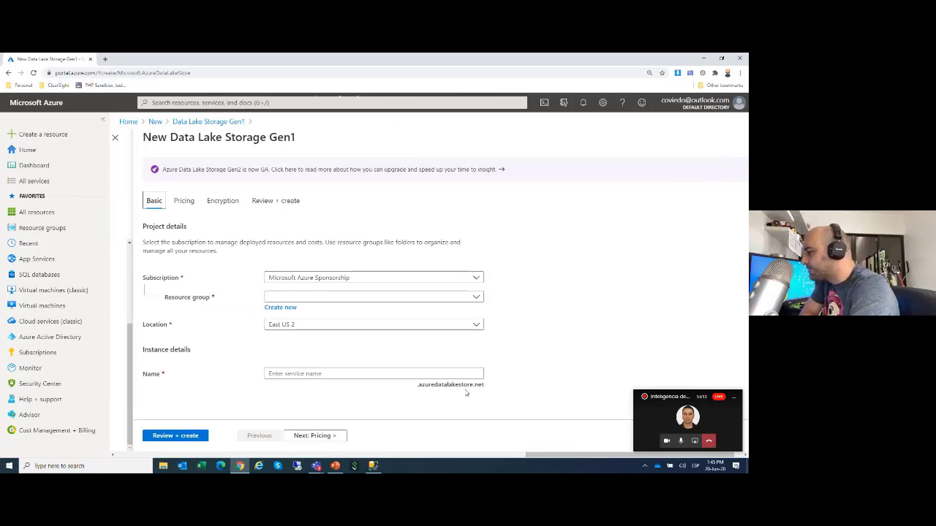
{"action": "left_click", "coordinate": [391, 298]}
{"action": "left_click", "coordinate": [293, 330]}
{"action": "left_click", "coordinate": [303, 373]}
{"action": "type", "text": "test"}
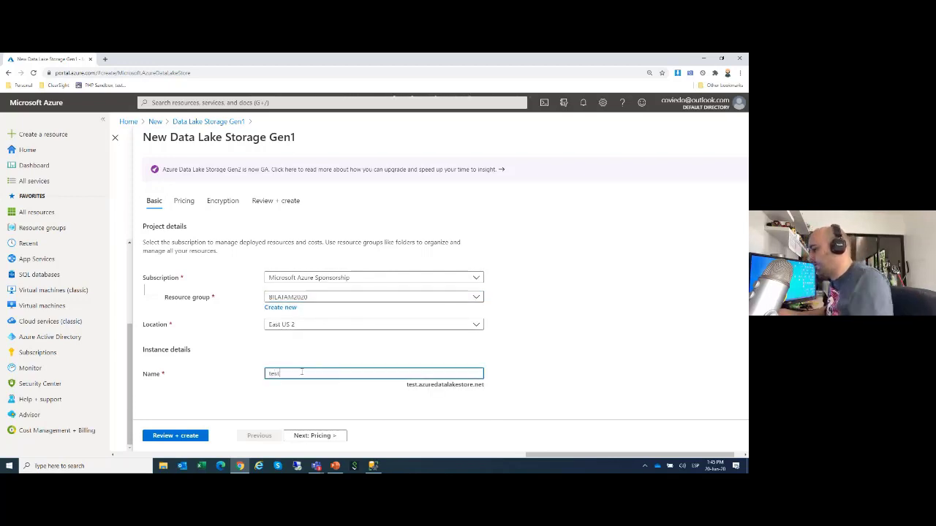
{"action": "type", "text": "jun"}
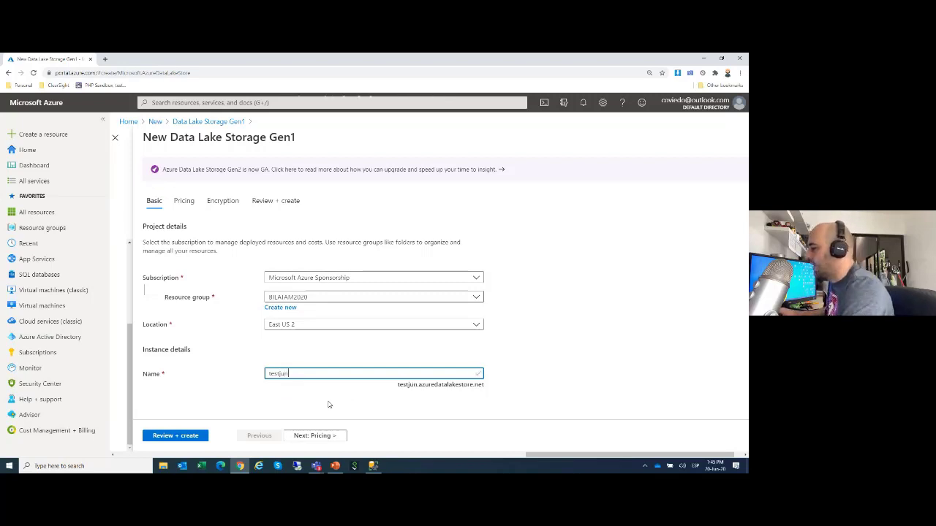
Validate and deploy the Data Lake Storage Gen1 account, and open the deployed resource
{"action": "left_click", "coordinate": [173, 437]}
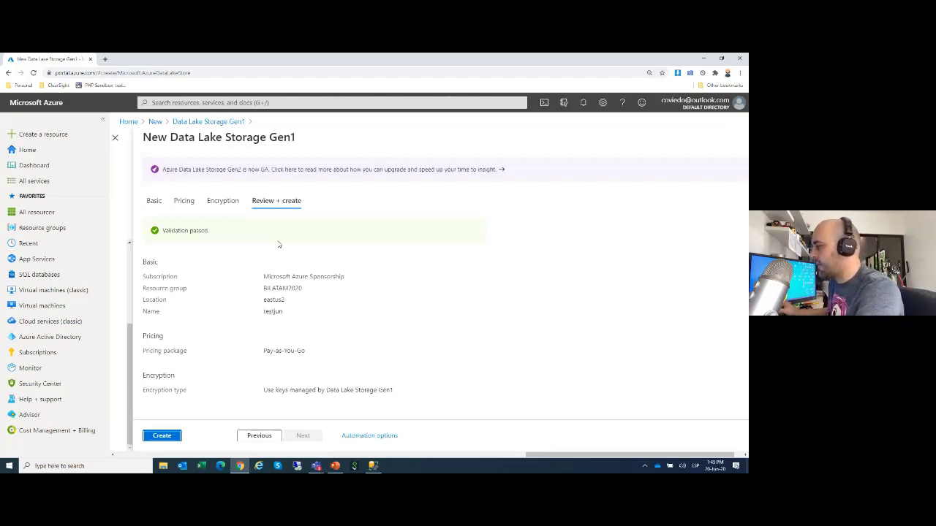
{"action": "left_click", "coordinate": [161, 441]}
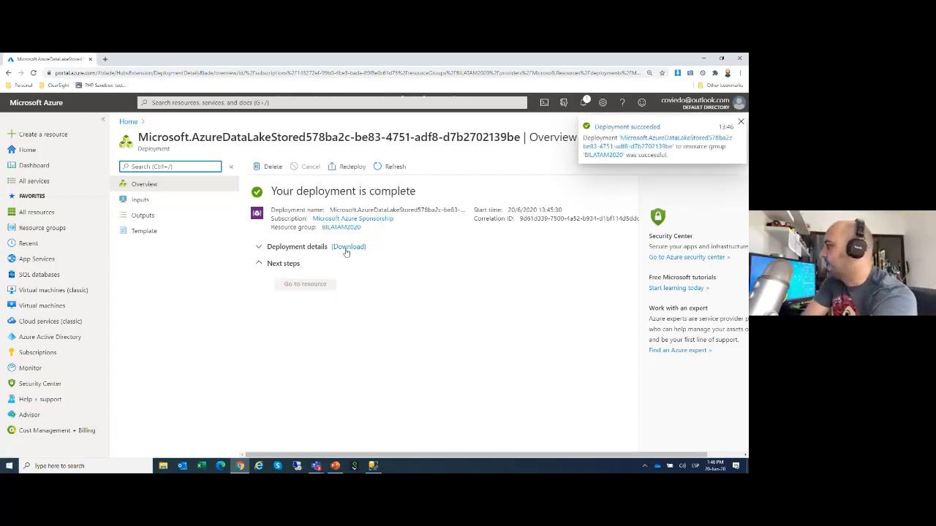
{"action": "left_click", "coordinate": [640, 129]}
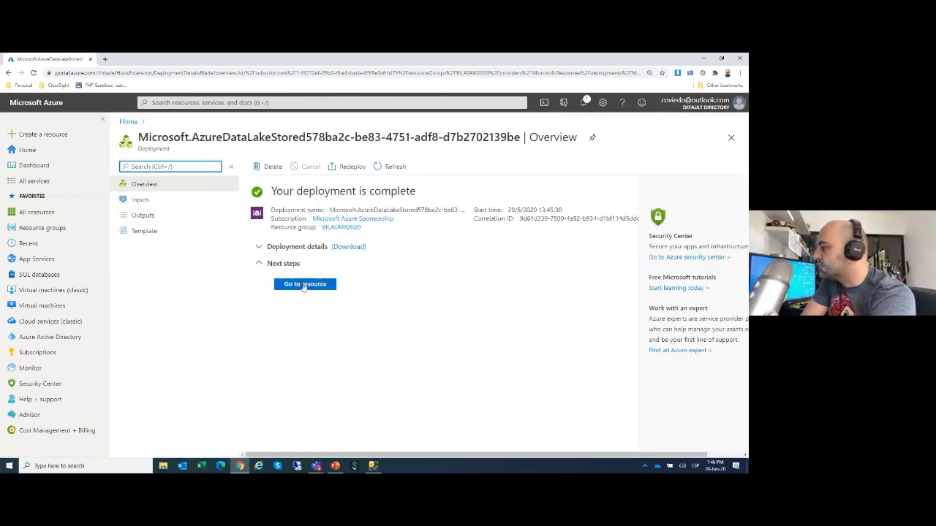
{"action": "left_click", "coordinate": [304, 285]}
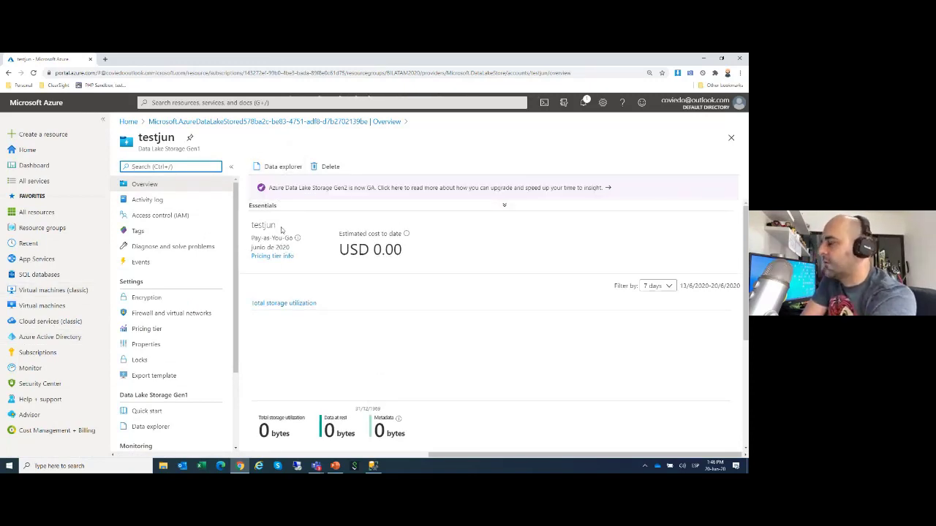
Examine testjun's contents in the data explorer and the access permissions of its root folder
{"action": "left_click", "coordinate": [283, 167]}
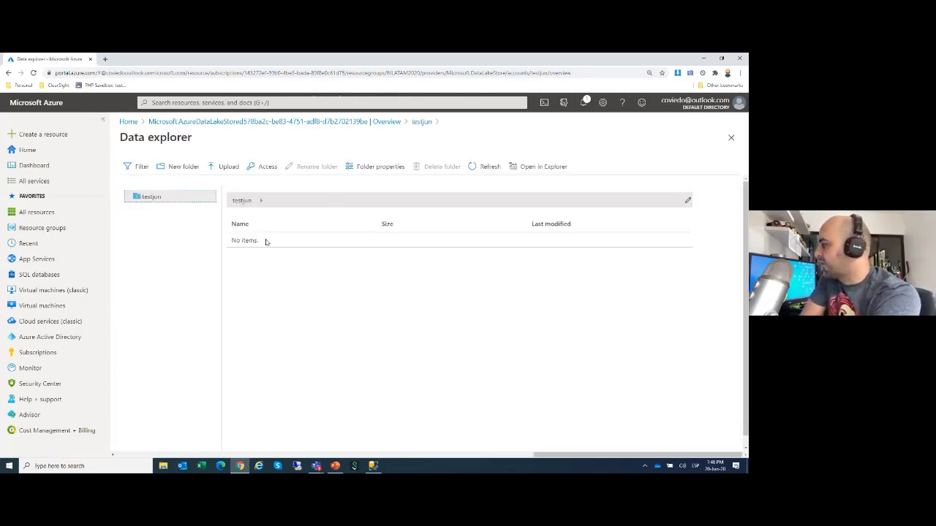
{"action": "left_click", "coordinate": [261, 166]}
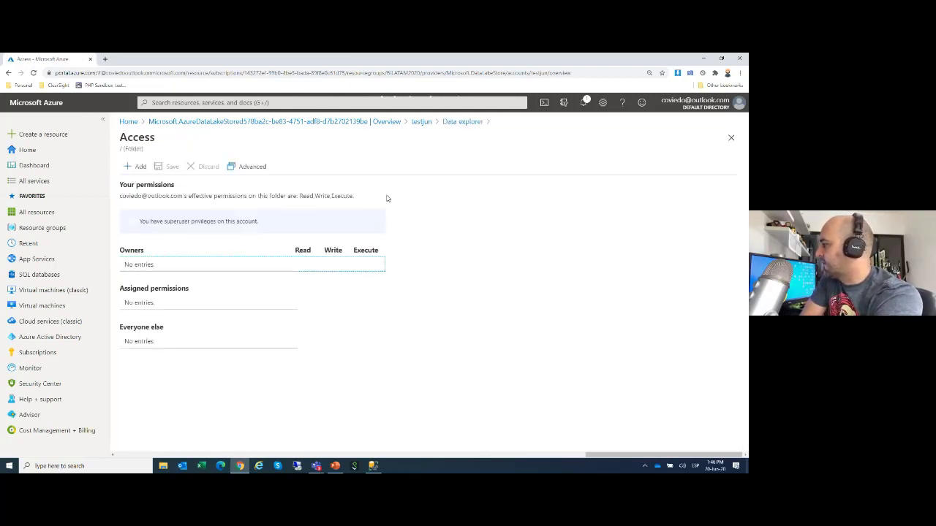
{"action": "left_click", "coordinate": [732, 138]}
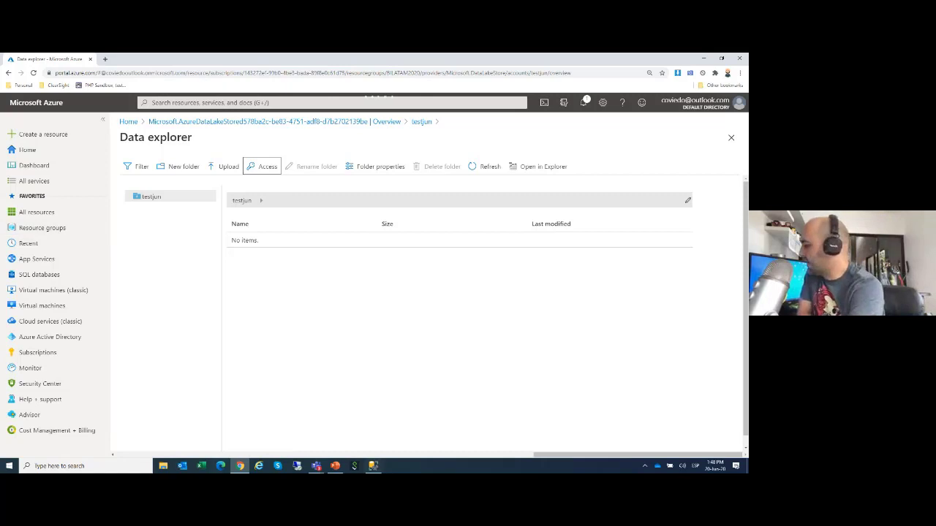
Open the bilatamws Synapse workspace from the BILATAM2020 resource group and launch Synapse Studio
{"action": "left_click", "coordinate": [33, 155]}
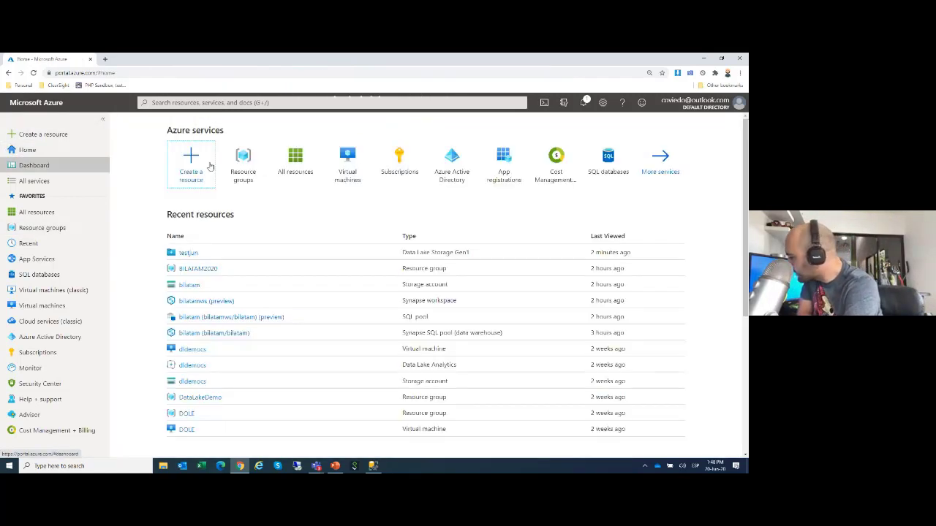
{"action": "left_click", "coordinate": [197, 268]}
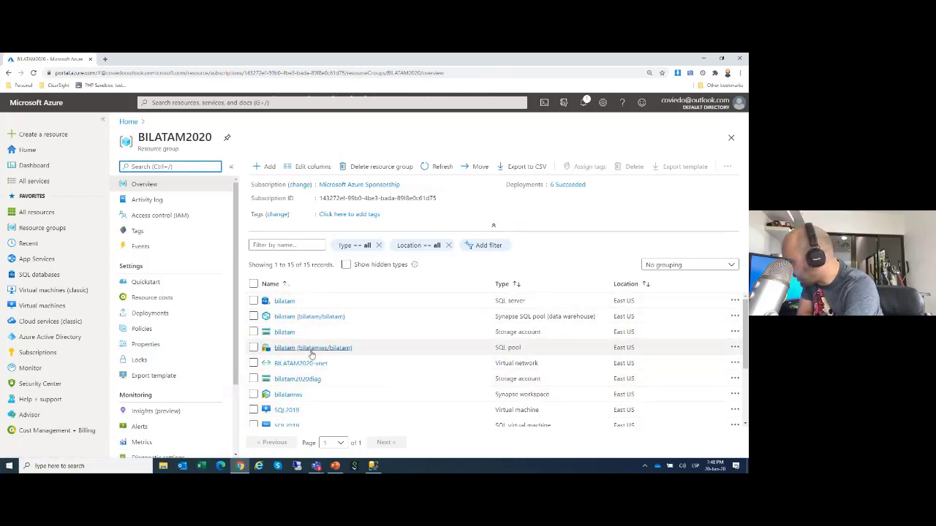
{"action": "scroll", "coordinate": [307, 358], "scroll_direction": "down", "scroll_amount": 1}
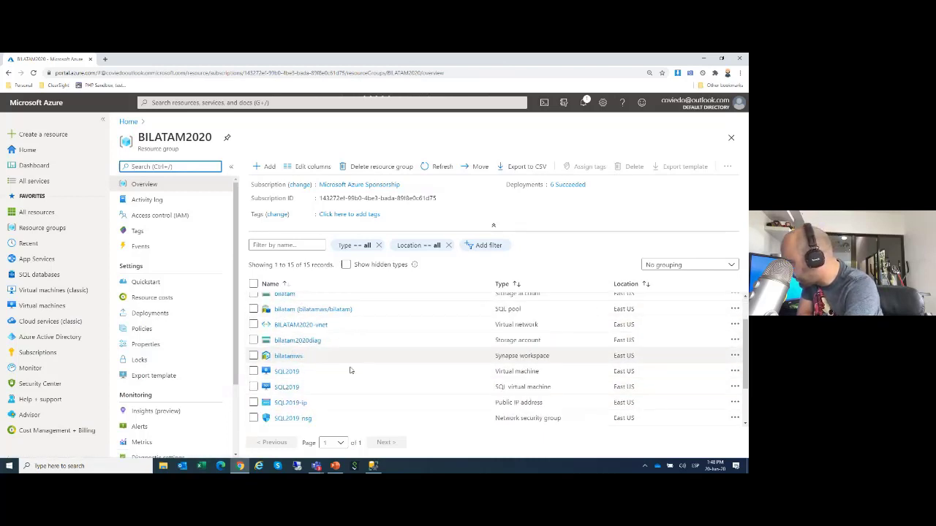
{"action": "left_click", "coordinate": [299, 358]}
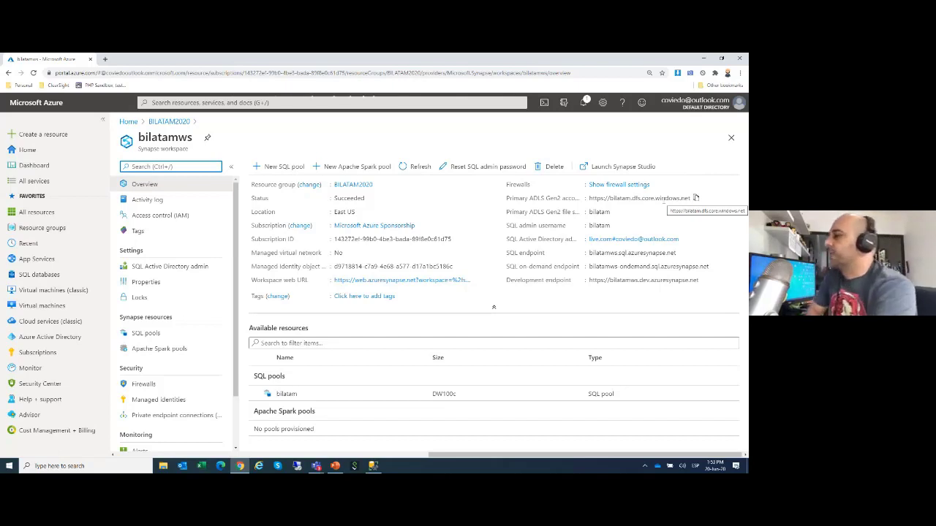
{"action": "left_click", "coordinate": [623, 168]}
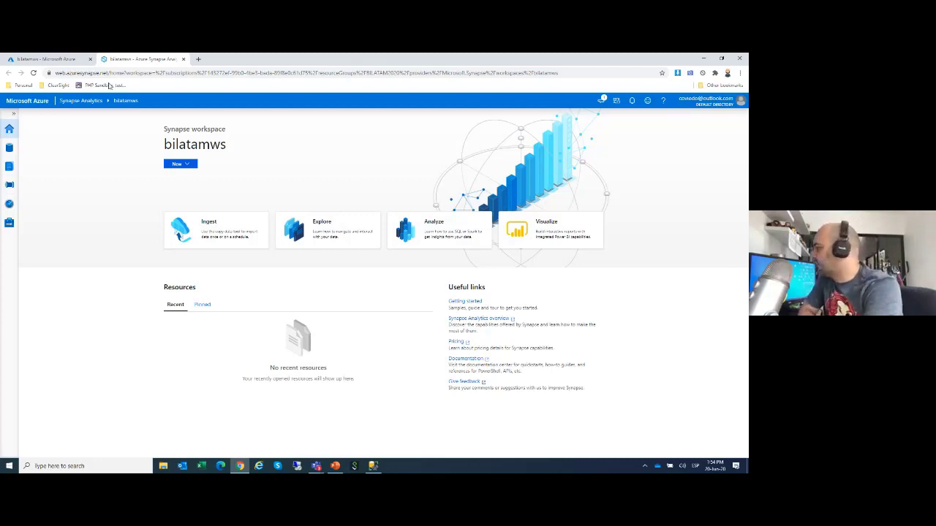
Switch to SQL Server Management Studio, collapse the tables on both servers, and re-expand those of bilatam on the database.windows.net server
{"action": "left_click", "coordinate": [374, 466]}
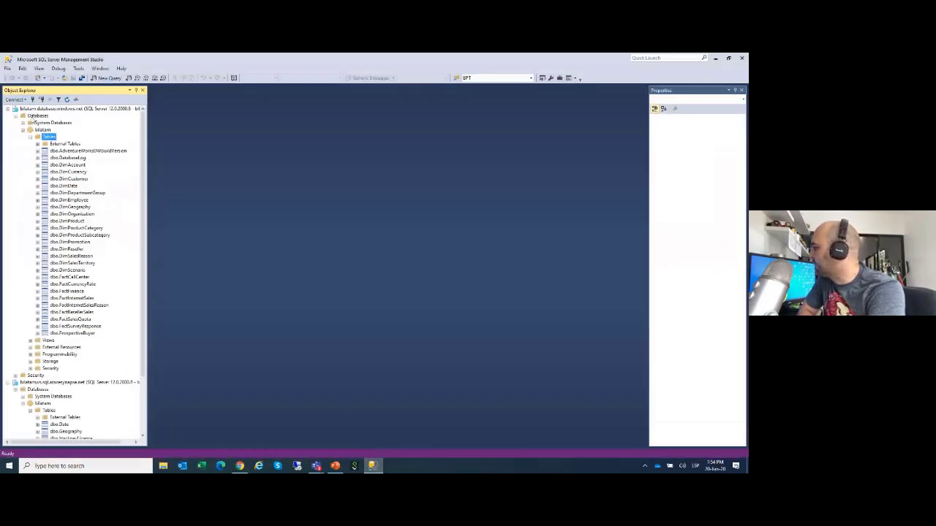
{"action": "double_click", "coordinate": [38, 131]}
{"action": "double_click", "coordinate": [43, 177]}
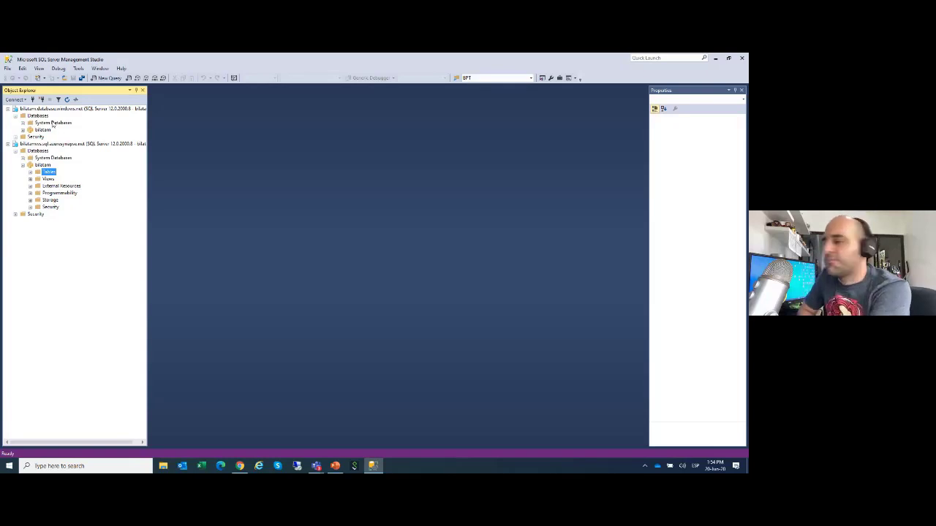
{"action": "left_click", "coordinate": [23, 129]}
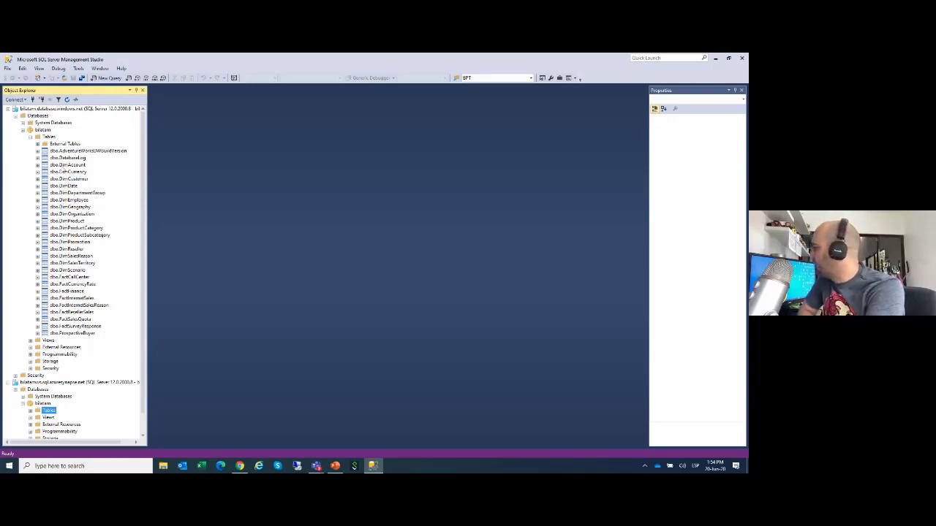
Script the dbo.DatabaseLog table of bilatam on the database.windows.net server as a CREATE statement in a new query window
{"action": "left_click", "coordinate": [63, 144]}
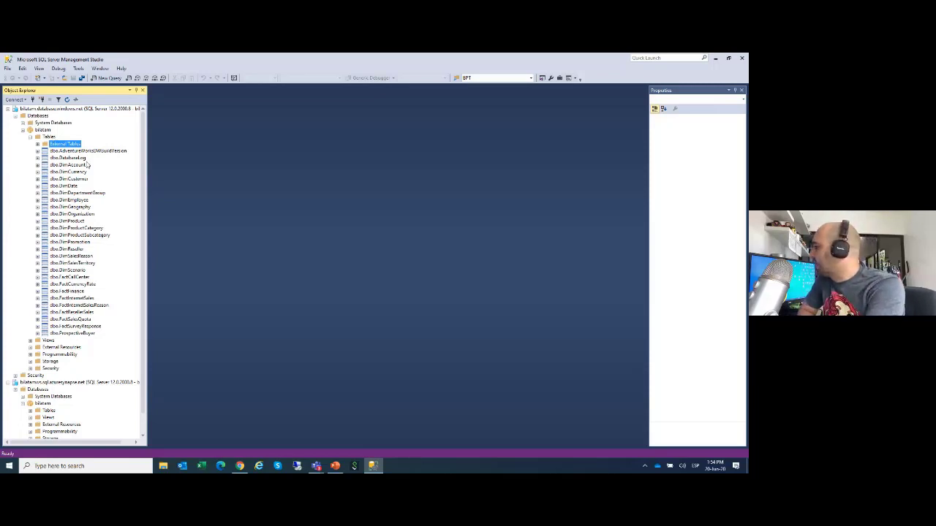
{"action": "right_click", "coordinate": [75, 158]}
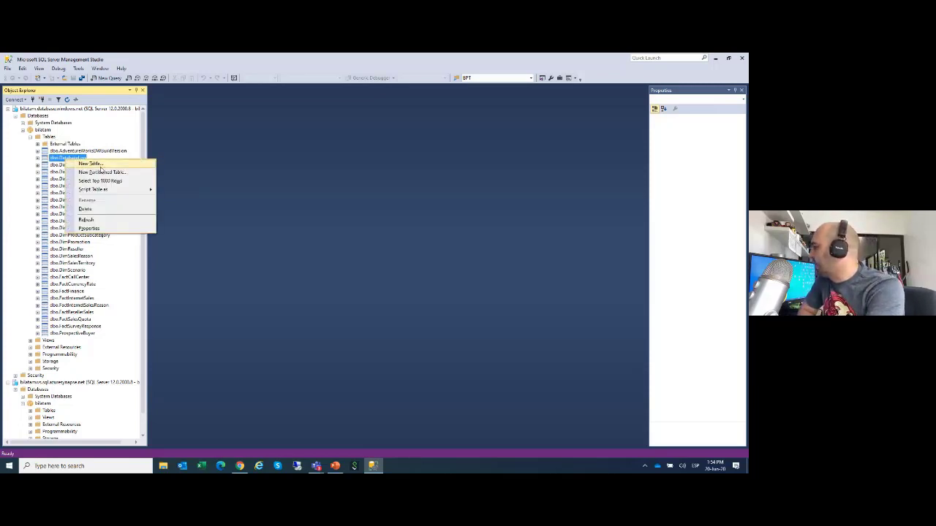
{"action": "mouse_move", "coordinate": [102, 190]}
{"action": "mouse_move", "coordinate": [198, 191]}
{"action": "left_click", "coordinate": [241, 191]}
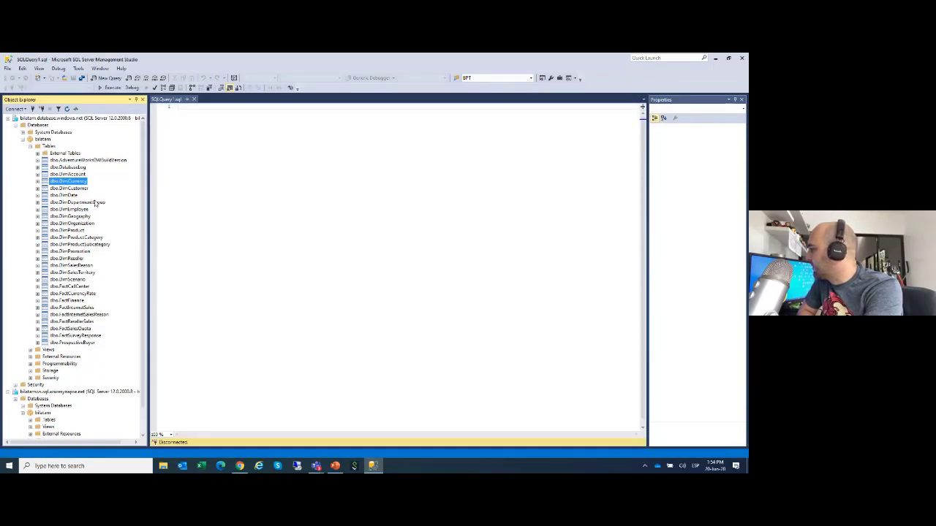
{"action": "left_click", "coordinate": [65, 182]}
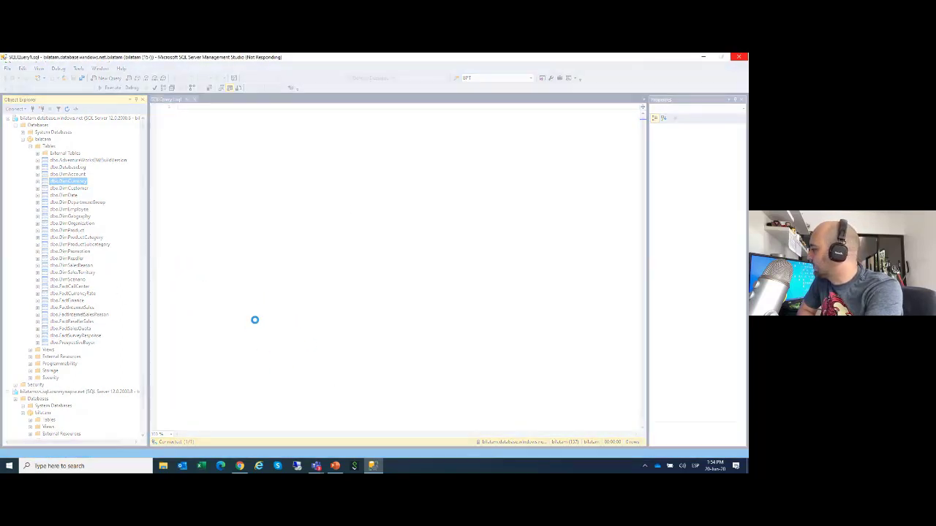
Script the dbo.FactFinance table as a CREATE statement in a new query window
{"action": "right_click", "coordinate": [79, 301]}
{"action": "mouse_move", "coordinate": [109, 334]}
{"action": "mouse_move", "coordinate": [201, 333]}
{"action": "left_click", "coordinate": [307, 333]}
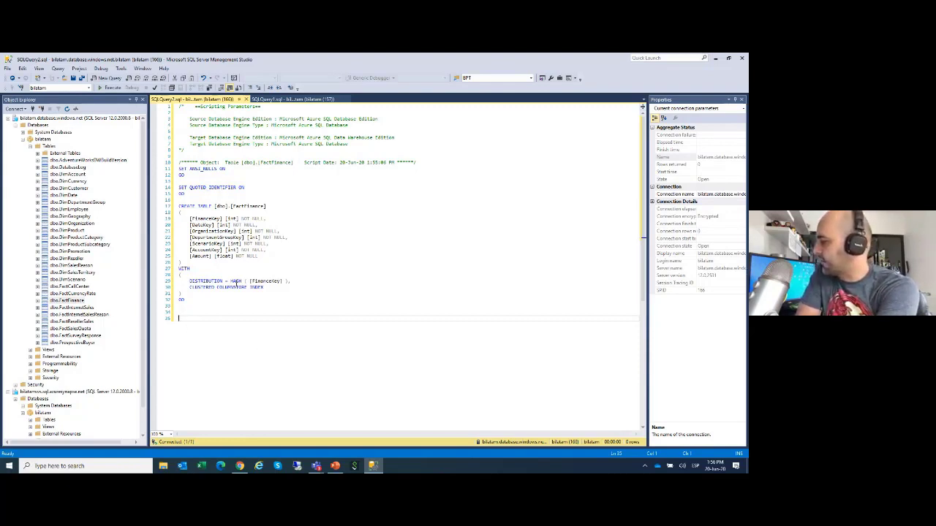
Examine the FactFinance CREATE TABLE statement and its WITH clause defining the hash distribution and clustered columnstore index
{"action": "left_click_drag", "start_coordinate": [208, 301], "coordinate": [178, 203]}
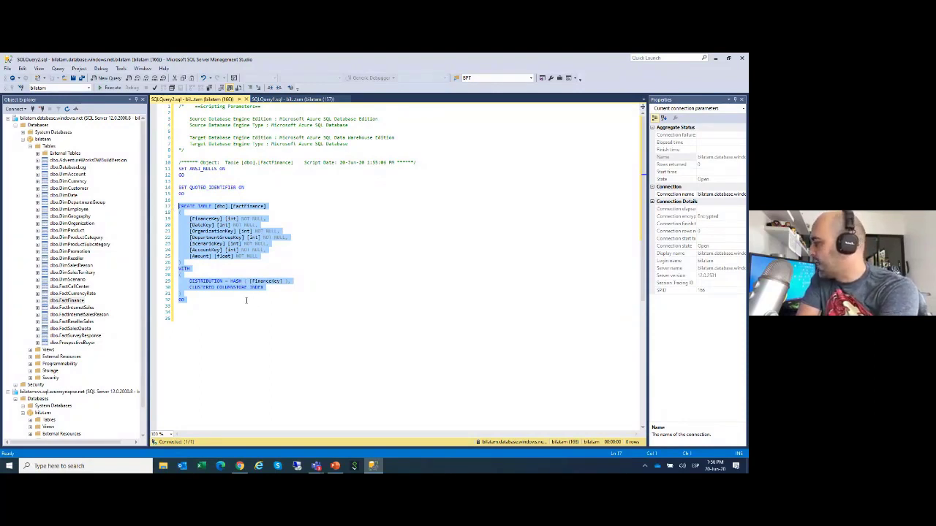
{"action": "left_click", "coordinate": [193, 296]}
{"action": "left_click_drag", "start_coordinate": [194, 296], "coordinate": [178, 268]}
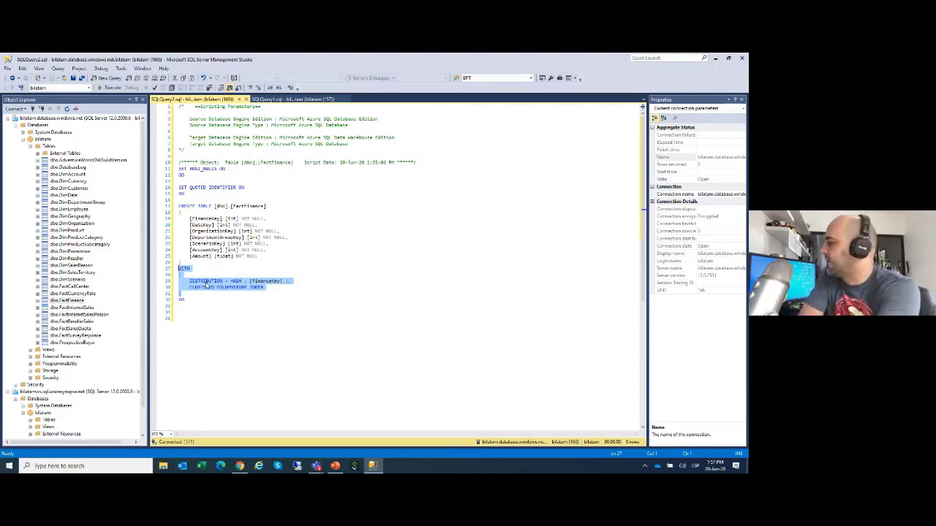
{"action": "key", "text": "Right"}
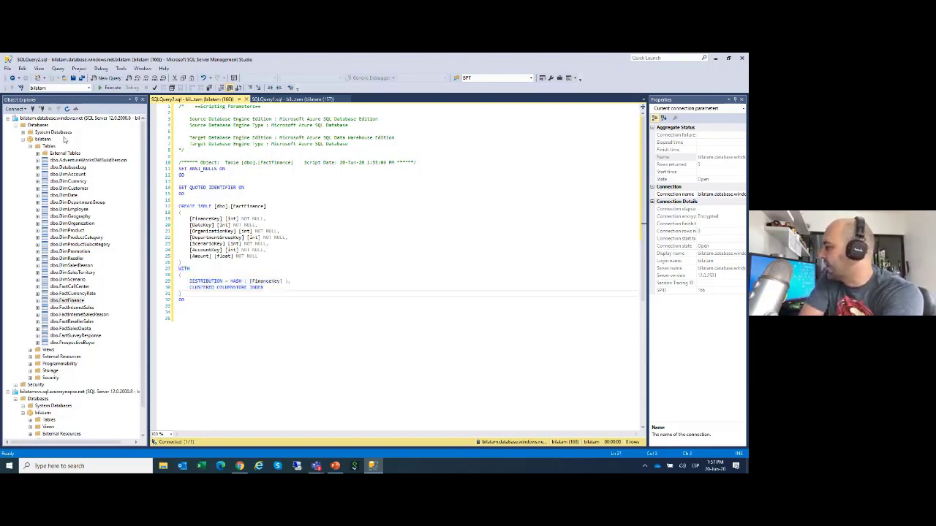
Collapse the bilatam database on the database.windows.net server and expand the tables of bilatam on the azuresynapse.net server
{"action": "double_click", "coordinate": [43, 139]}
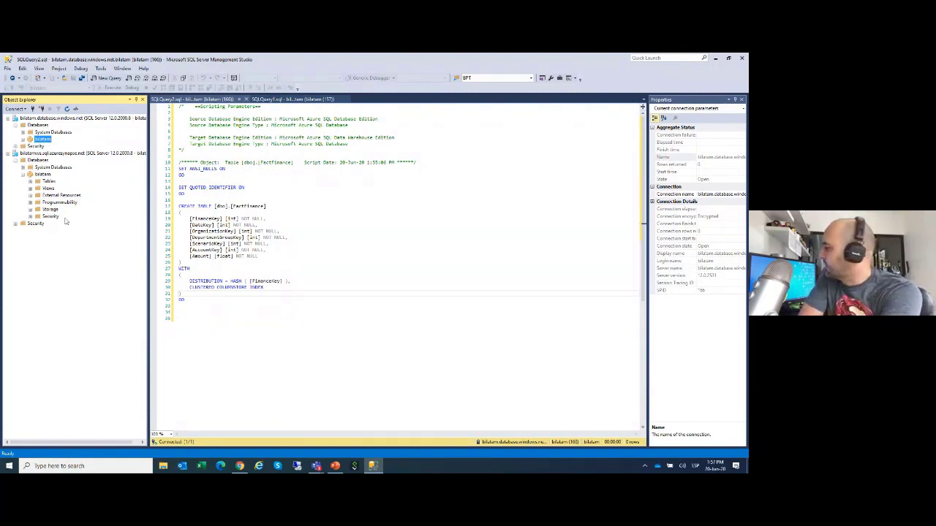
{"action": "left_click", "coordinate": [47, 181]}
{"action": "double_click", "coordinate": [45, 182]}
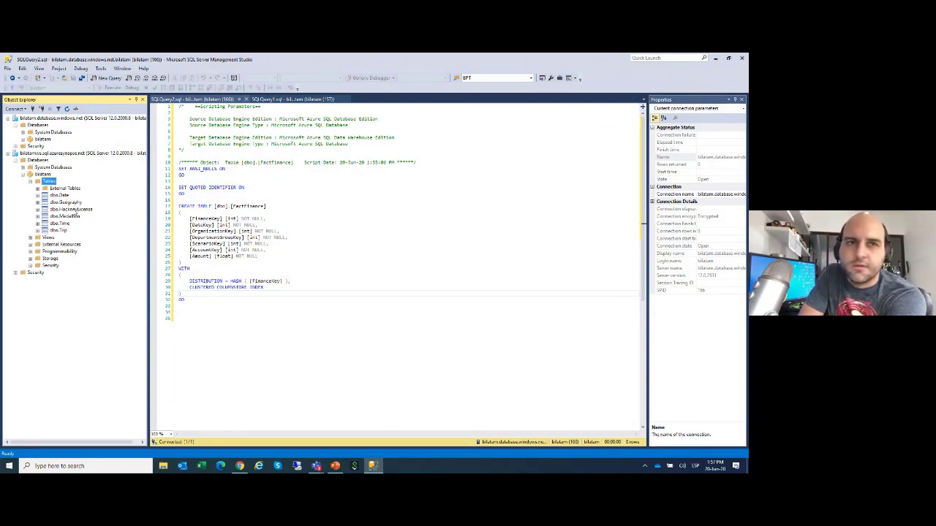
Switch to Synapse Studio in the browser and expand the tables of the bilatam SQL pool among the workspace data
{"action": "left_click", "coordinate": [241, 466]}
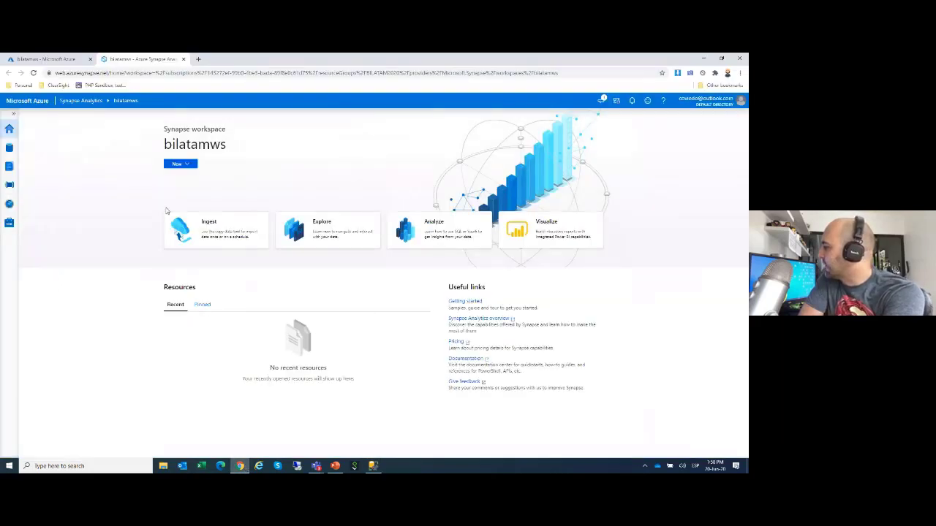
{"action": "left_click", "coordinate": [10, 148]}
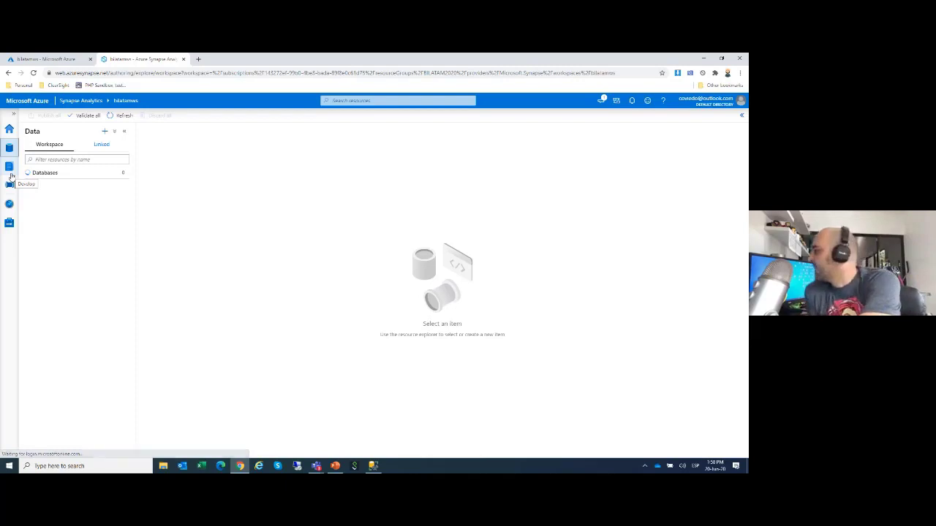
{"action": "left_click", "coordinate": [7, 185]}
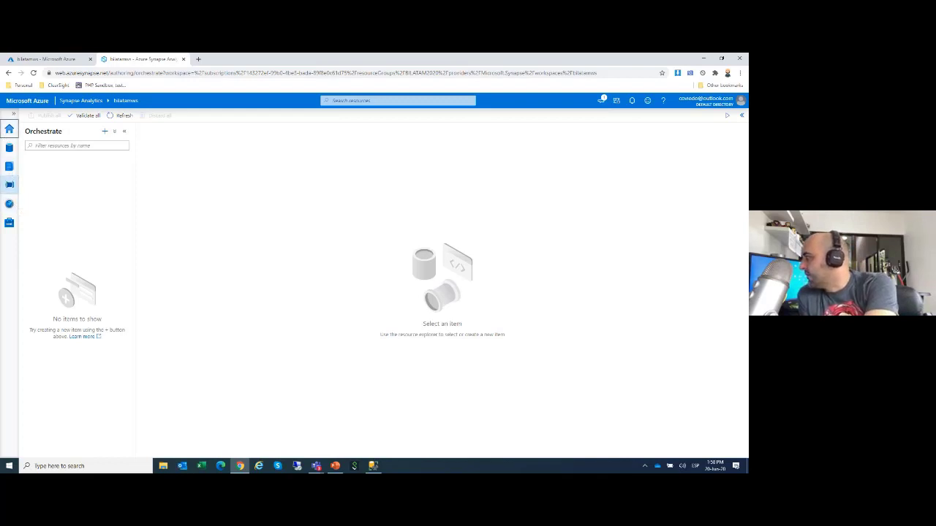
{"action": "left_click", "coordinate": [9, 129]}
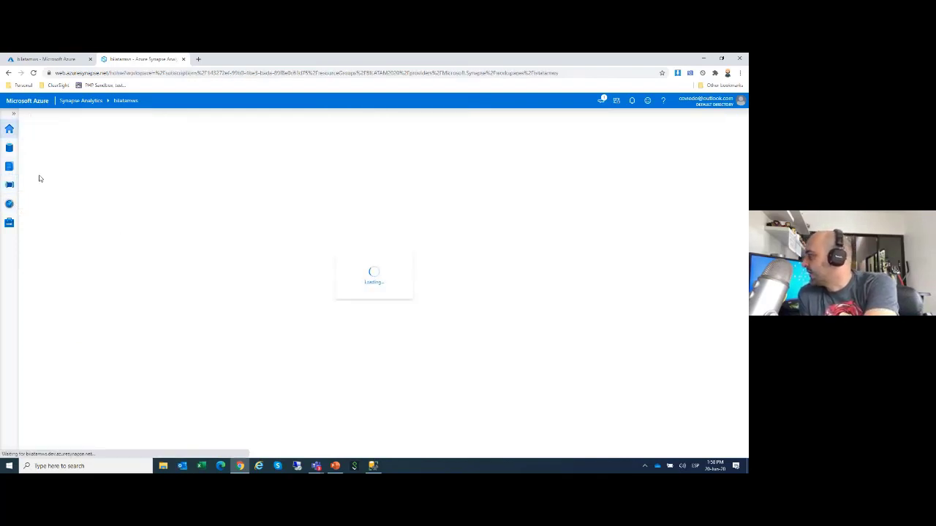
{"action": "left_click", "coordinate": [8, 148]}
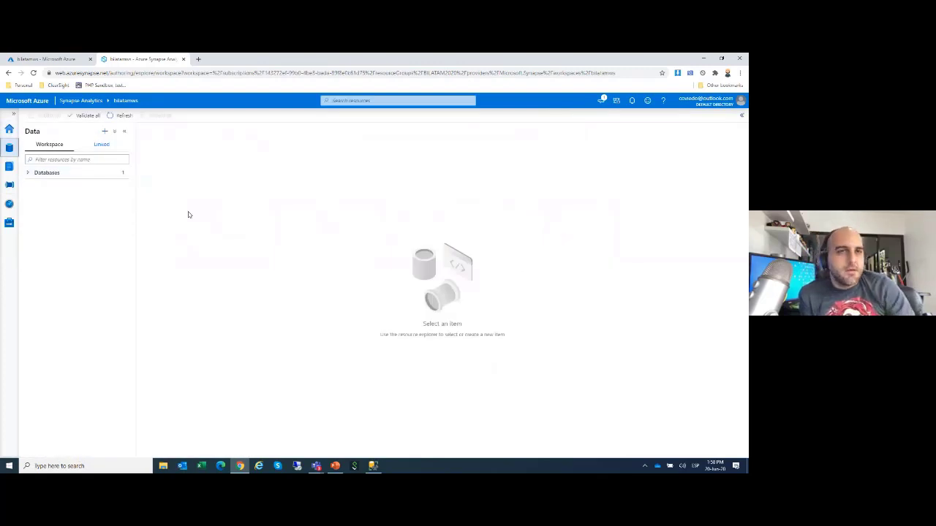
{"action": "left_click", "coordinate": [30, 174]}
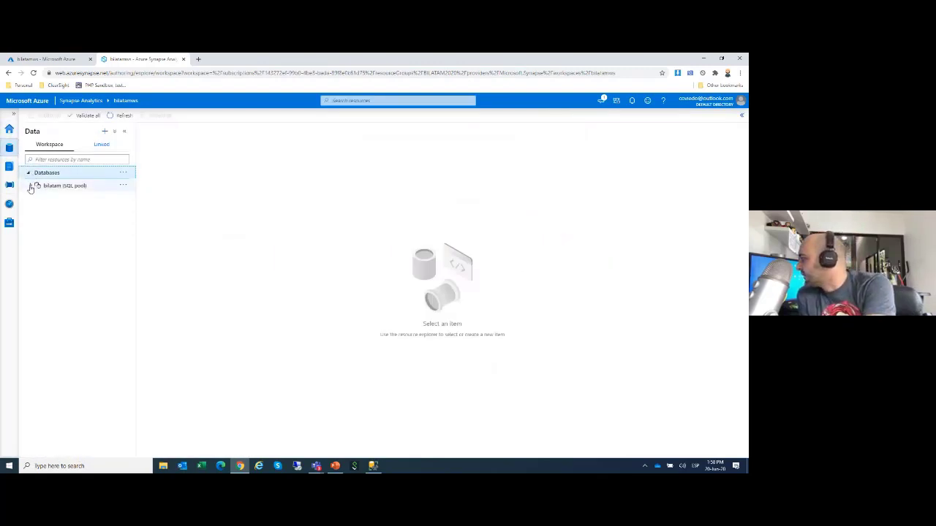
{"action": "left_click", "coordinate": [31, 185]}
{"action": "left_click", "coordinate": [37, 198]}
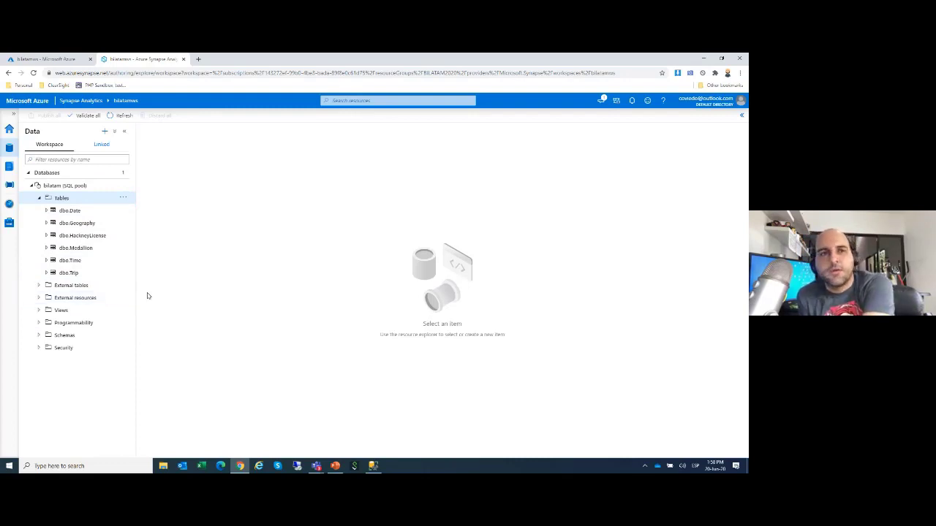
Create a new pipeline in the Orchestrate area of the bilatamws workspace
{"action": "left_click", "coordinate": [9, 185]}
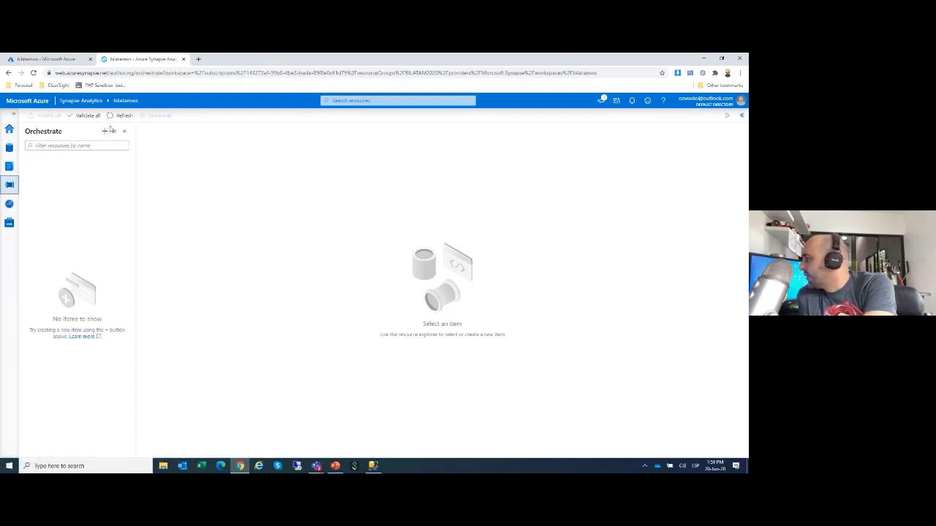
{"action": "left_click", "coordinate": [105, 132]}
{"action": "left_click", "coordinate": [118, 142]}
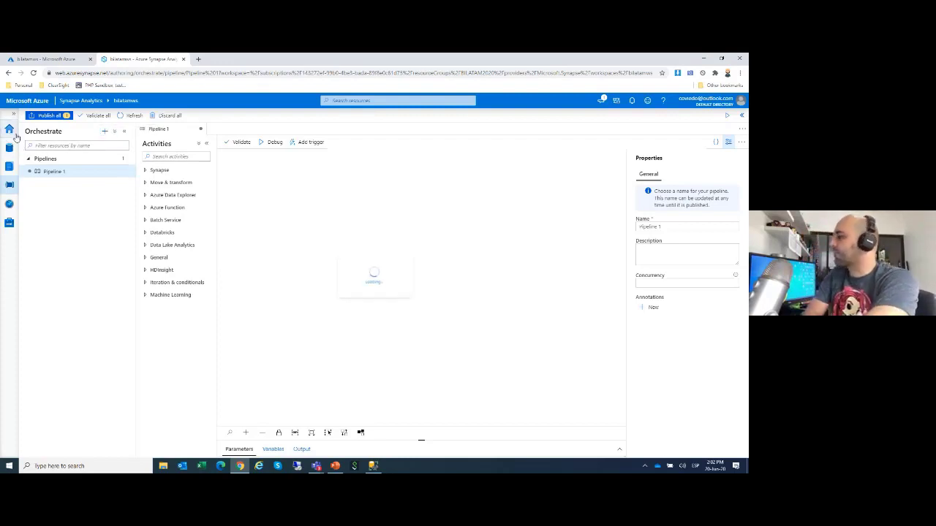
Return to Pipeline 1 after viewing the workspace home page and add a Copy data activity to its canvas
{"action": "left_click", "coordinate": [15, 135]}
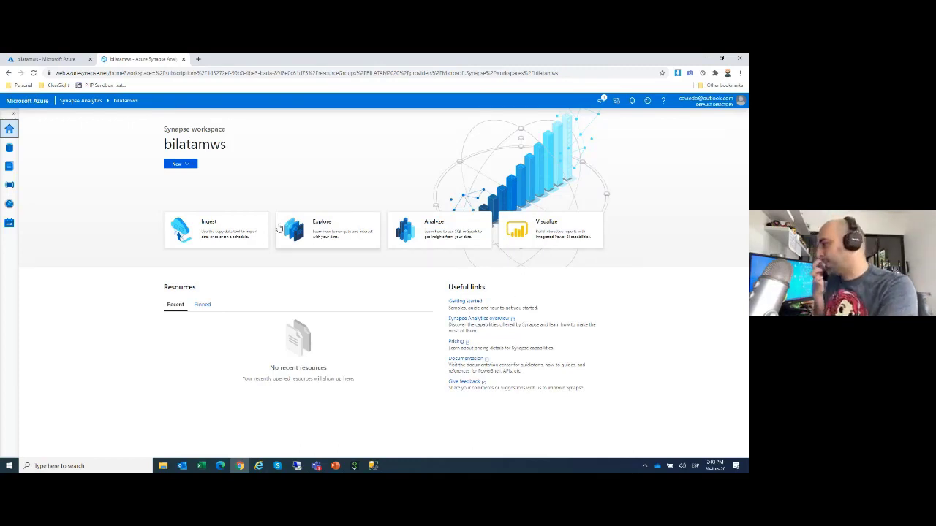
{"action": "left_click", "coordinate": [9, 185]}
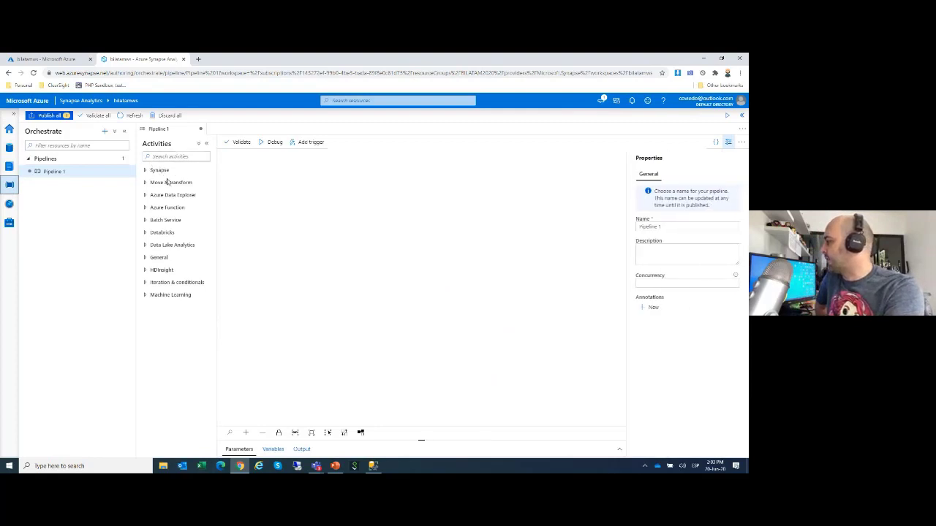
{"action": "left_click", "coordinate": [158, 183]}
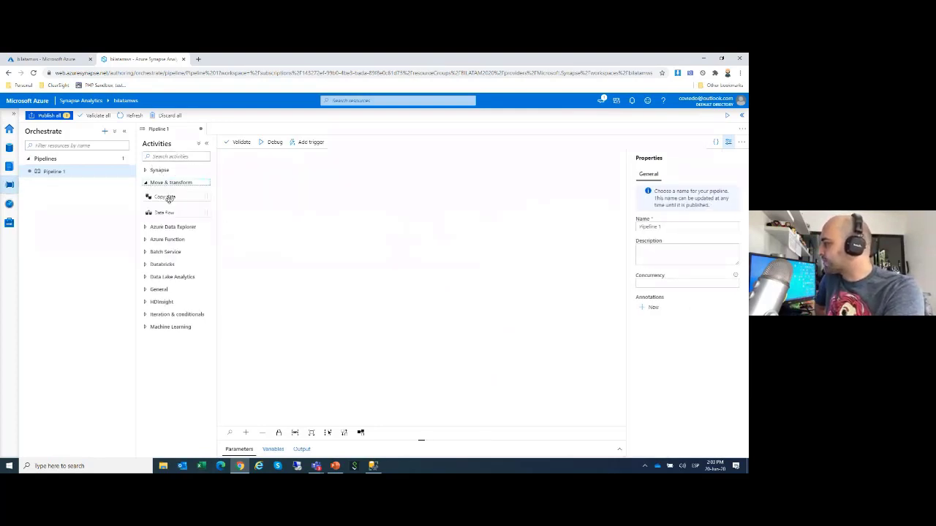
{"action": "left_click_drag", "start_coordinate": [165, 197], "coordinate": [305, 187]}
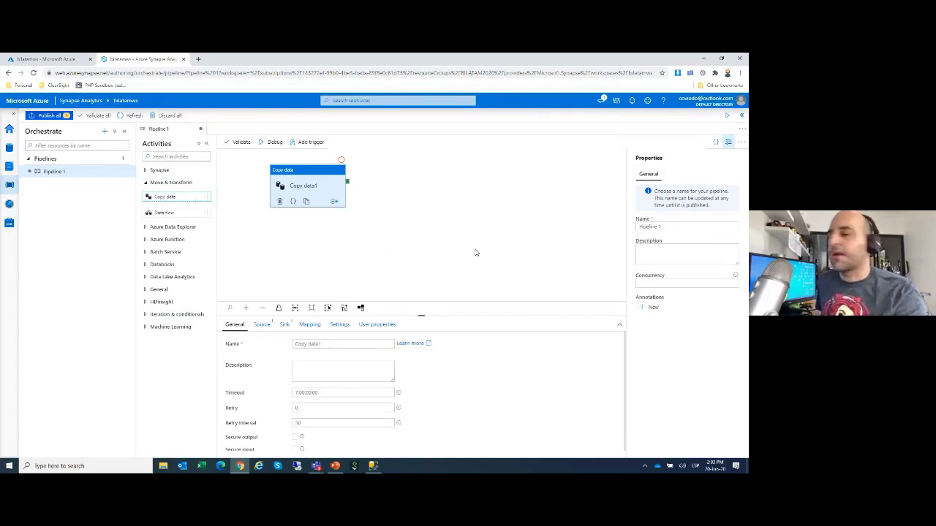
Open the source settings of the Copy data activity and start creating a new source dataset
{"action": "left_click", "coordinate": [261, 326]}
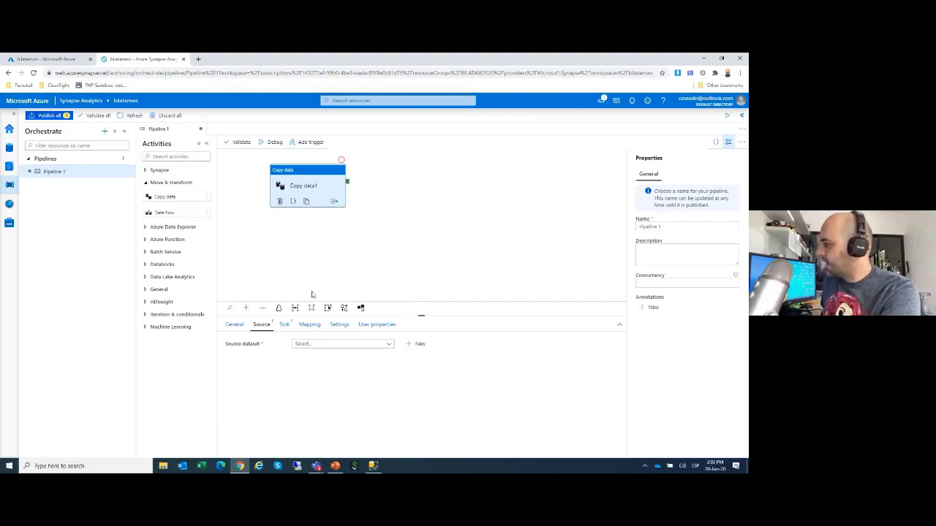
{"action": "left_click", "coordinate": [359, 345]}
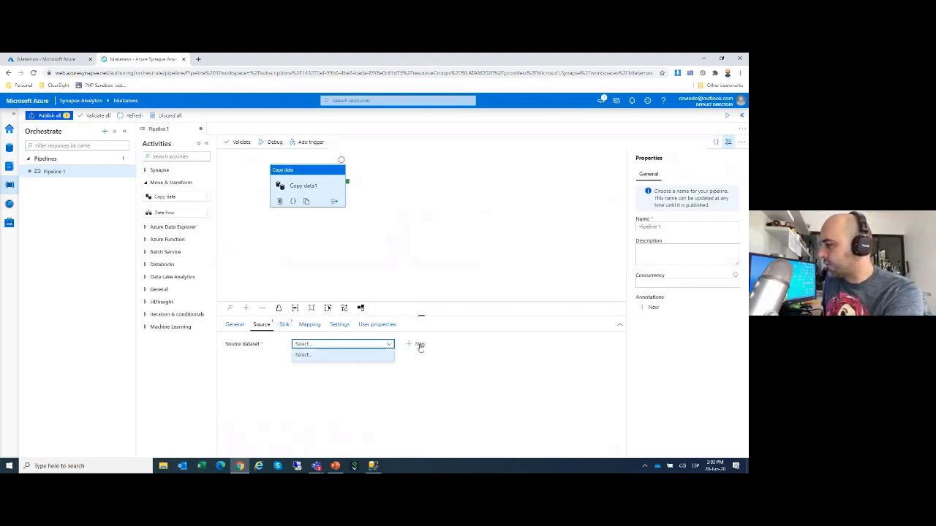
{"action": "left_click", "coordinate": [407, 223]}
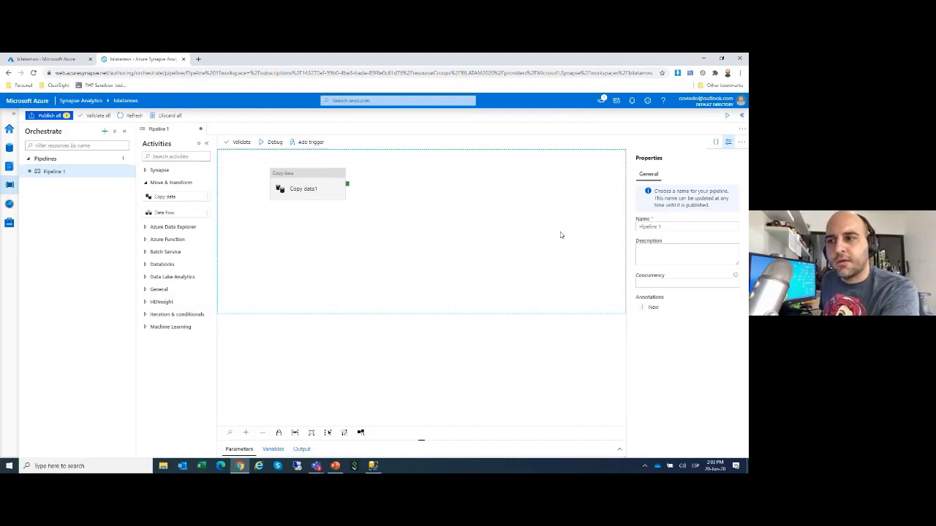
{"action": "left_click", "coordinate": [299, 195]}
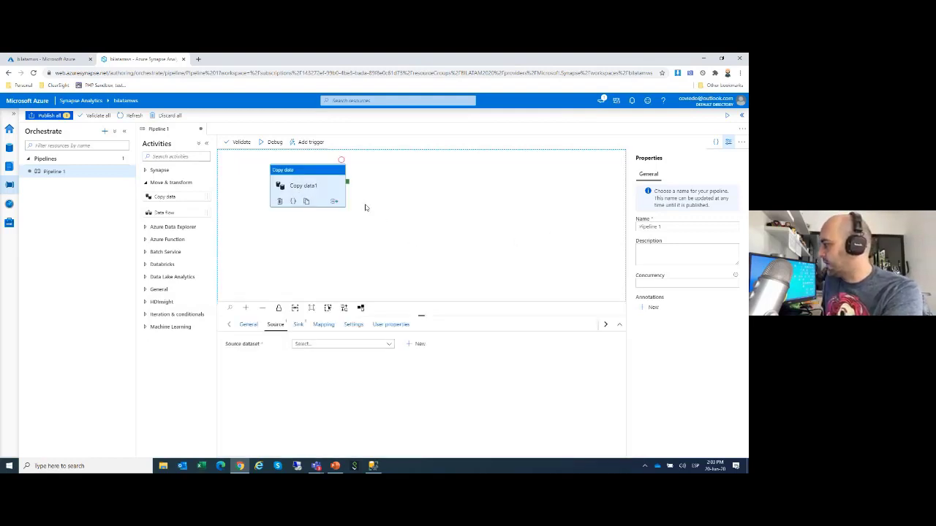
{"action": "left_click", "coordinate": [275, 334]}
{"action": "left_click", "coordinate": [317, 343]}
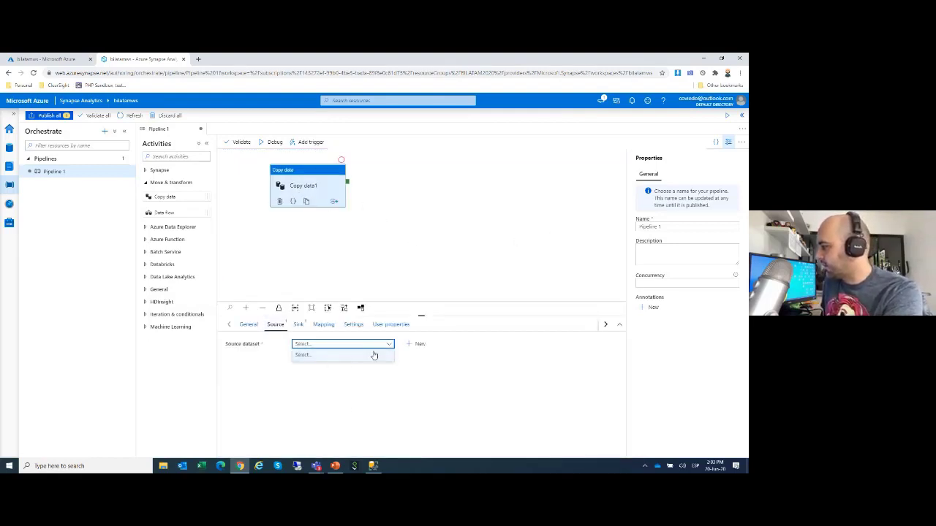
{"action": "left_click", "coordinate": [419, 345]}
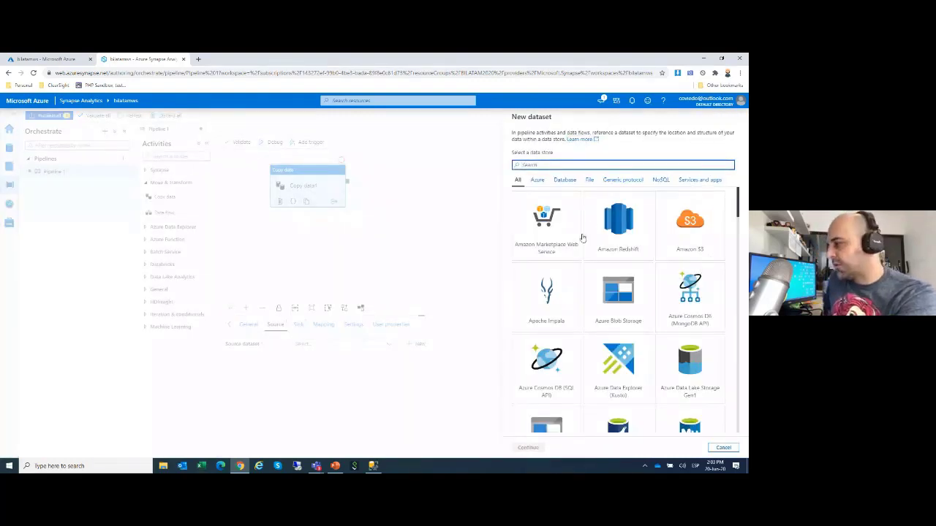
Examine the data stores offered for the new dataset across the Azure, Database, File, Generic protocol and NoSQL categories
{"action": "scroll", "coordinate": [633, 274], "scroll_direction": "down", "scroll_amount": 2}
{"action": "scroll", "coordinate": [637, 277], "scroll_direction": "down", "scroll_amount": 10}
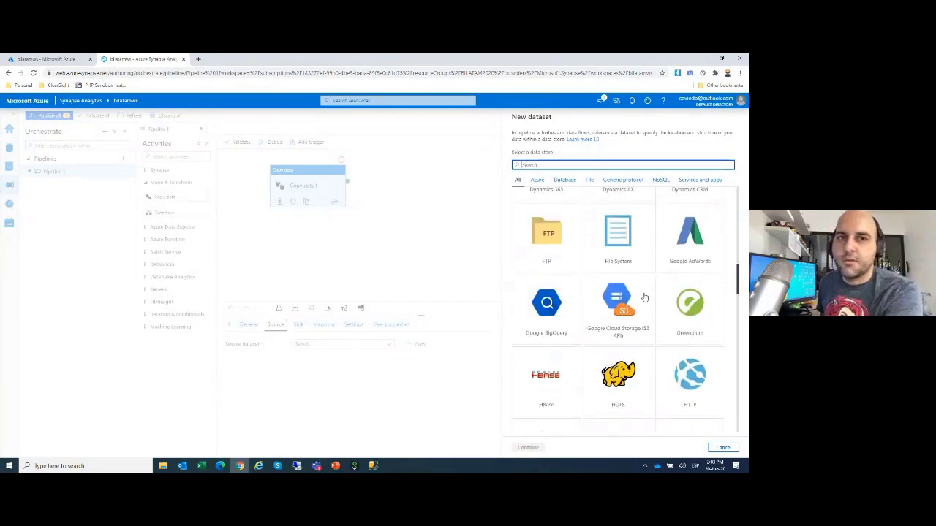
{"action": "scroll", "coordinate": [644, 311], "scroll_direction": "down", "scroll_amount": 6}
{"action": "scroll", "coordinate": [662, 349], "scroll_direction": "up", "scroll_amount": 11}
{"action": "scroll", "coordinate": [669, 354], "scroll_direction": "up", "scroll_amount": 5}
{"action": "left_click", "coordinate": [537, 180]}
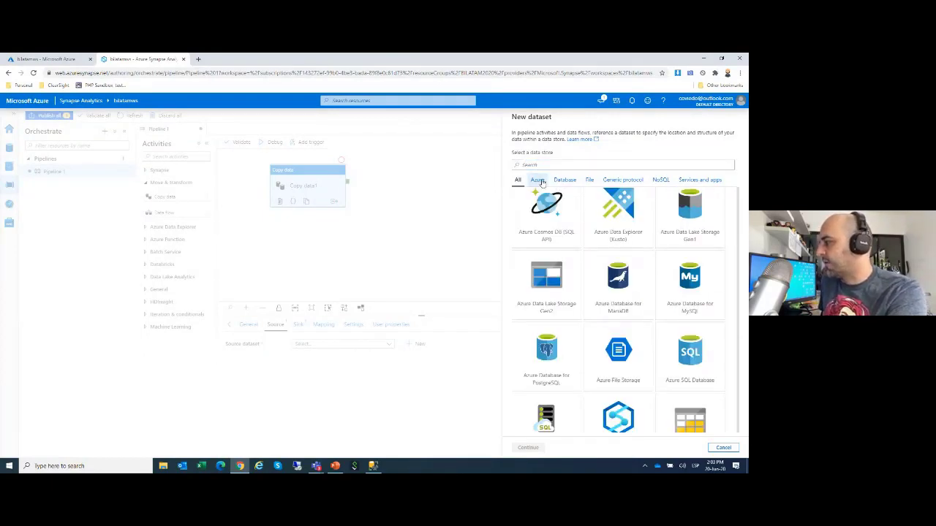
{"action": "left_click", "coordinate": [564, 180]}
{"action": "left_click", "coordinate": [593, 181]}
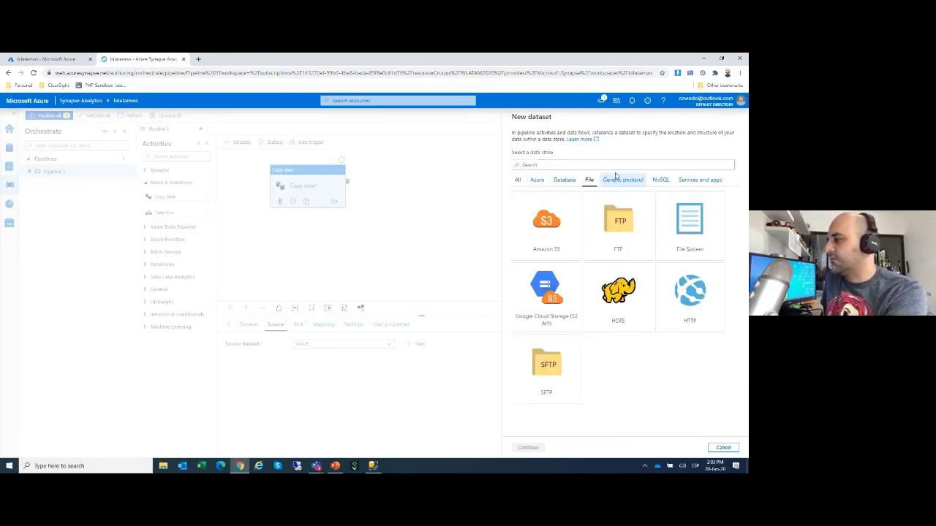
{"action": "left_click", "coordinate": [621, 182]}
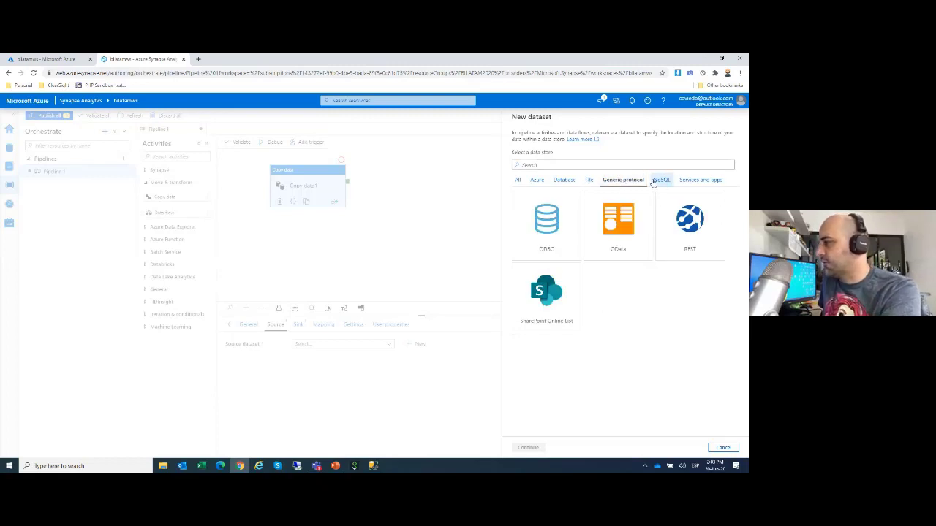
{"action": "left_click", "coordinate": [655, 182]}
{"action": "left_click", "coordinate": [567, 181]}
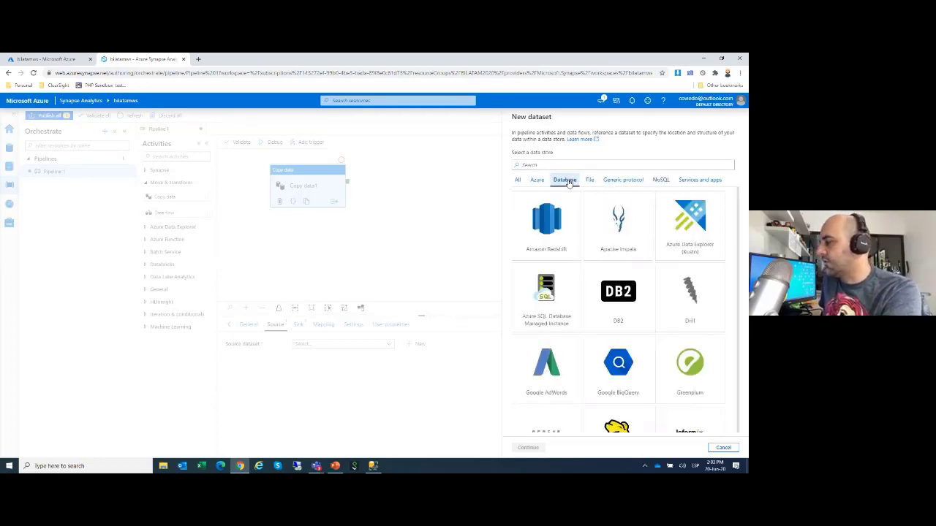
{"action": "scroll", "coordinate": [706, 305], "scroll_direction": "down", "scroll_amount": 5}
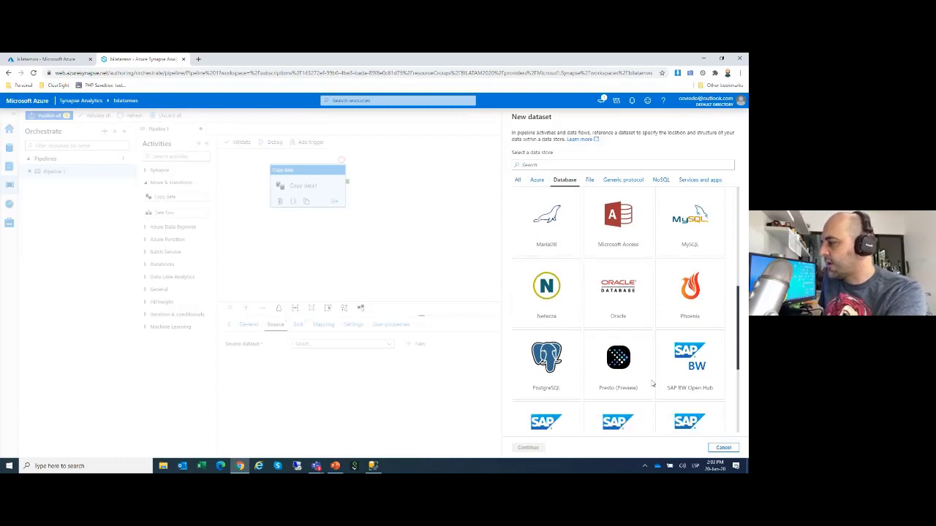
Create a source dataset for the Copy data activity from the Oracle database data store
{"action": "scroll", "coordinate": [653, 384], "scroll_direction": "down", "scroll_amount": 1}
{"action": "left_click", "coordinate": [617, 234]}
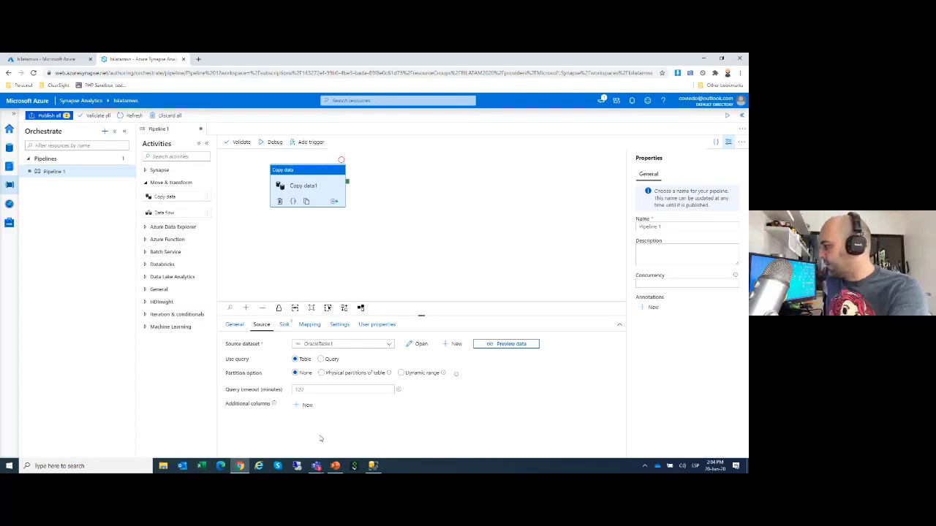
Start a new sink dataset for the Copy data activity, using Azure Blob Storage as the data store and Parquet as the format
{"action": "left_click", "coordinate": [284, 324]}
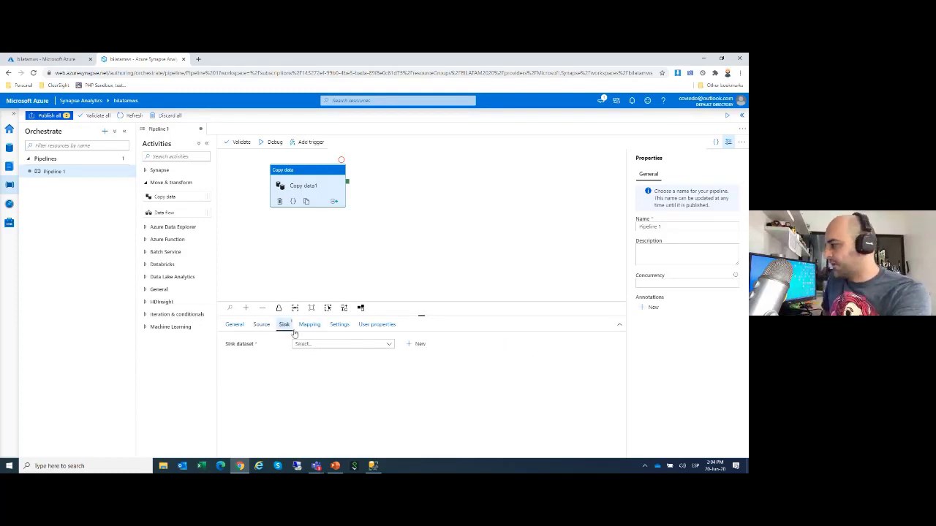
{"action": "left_click", "coordinate": [392, 344]}
{"action": "left_click", "coordinate": [417, 345]}
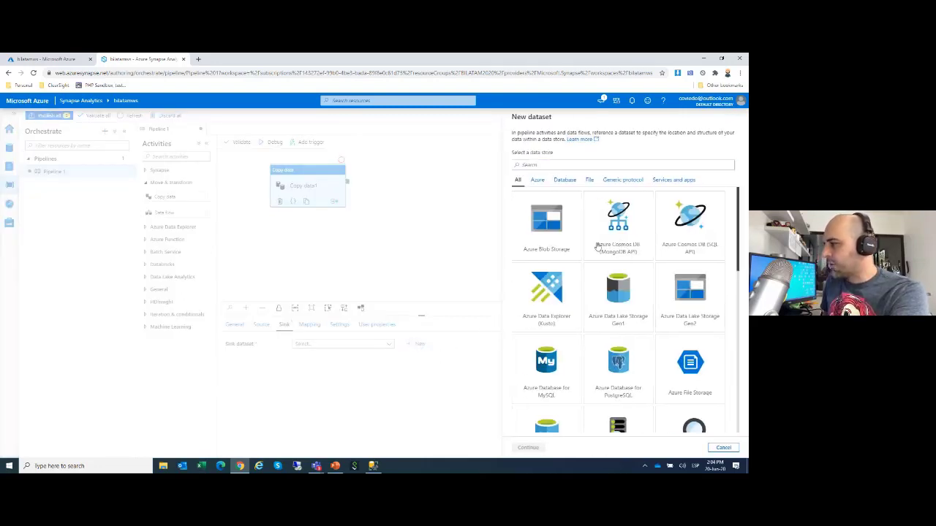
{"action": "left_click", "coordinate": [546, 233]}
{"action": "left_click", "coordinate": [530, 447]}
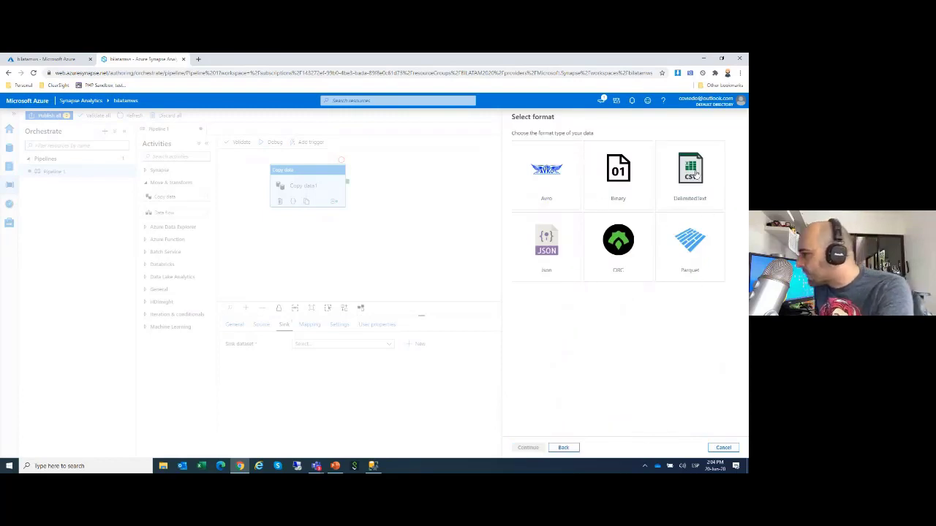
{"action": "left_click", "coordinate": [695, 239]}
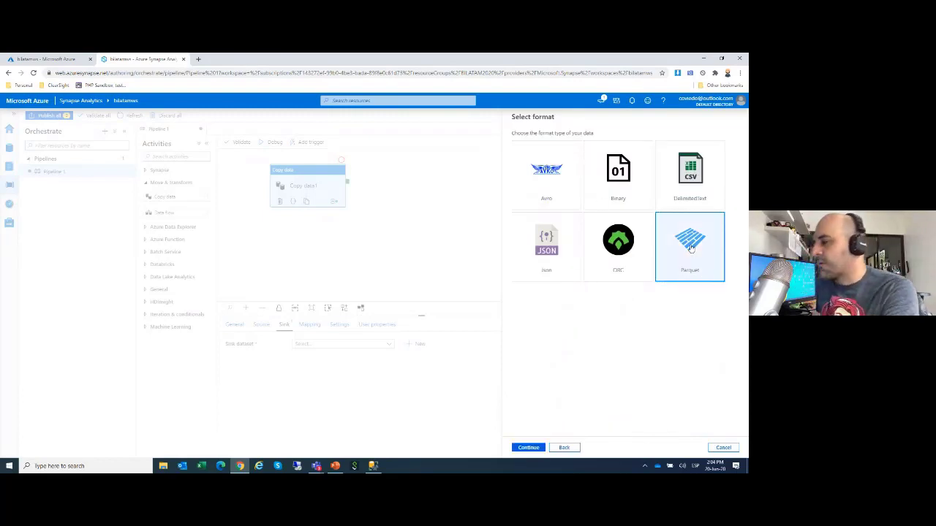
{"action": "left_click", "coordinate": [528, 447]}
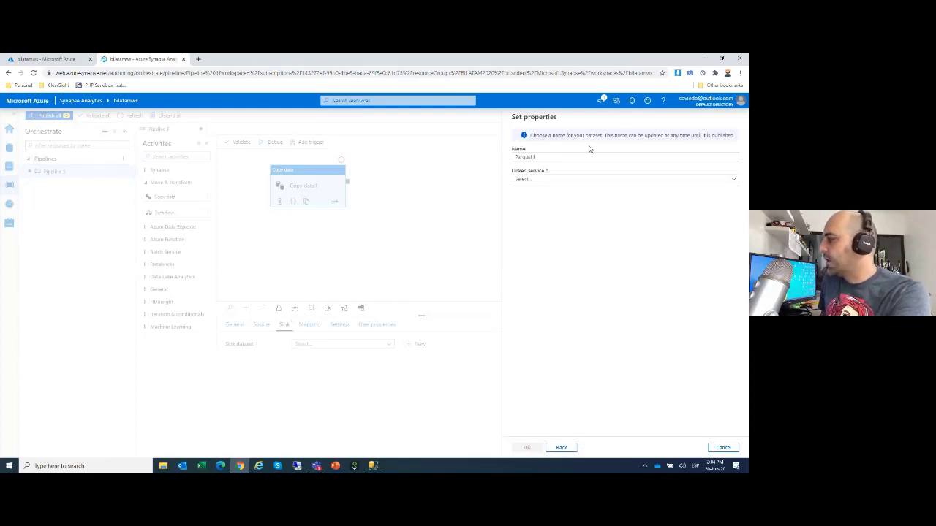
Open a new Azure Blob Storage linked service, check its integration runtime options, and cancel both the linked service and the sink dataset
{"action": "left_click", "coordinate": [564, 180]}
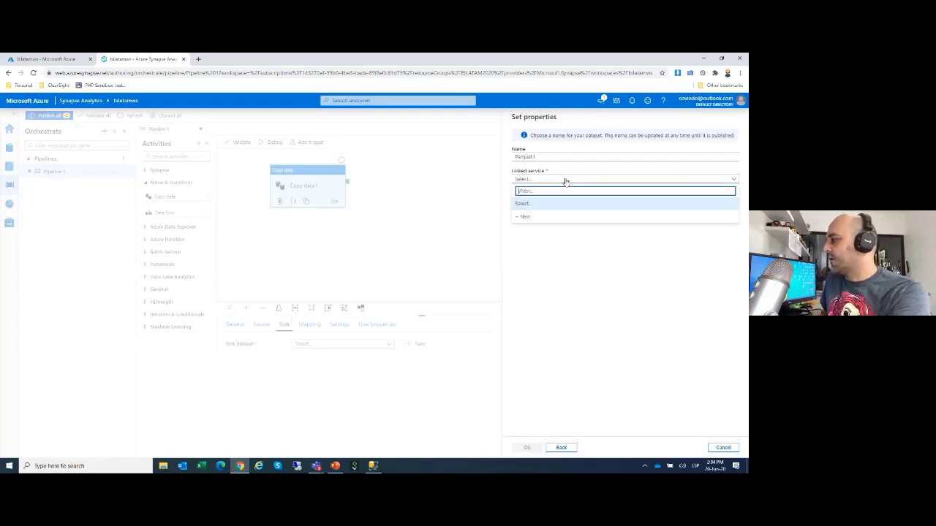
{"action": "left_click", "coordinate": [534, 218]}
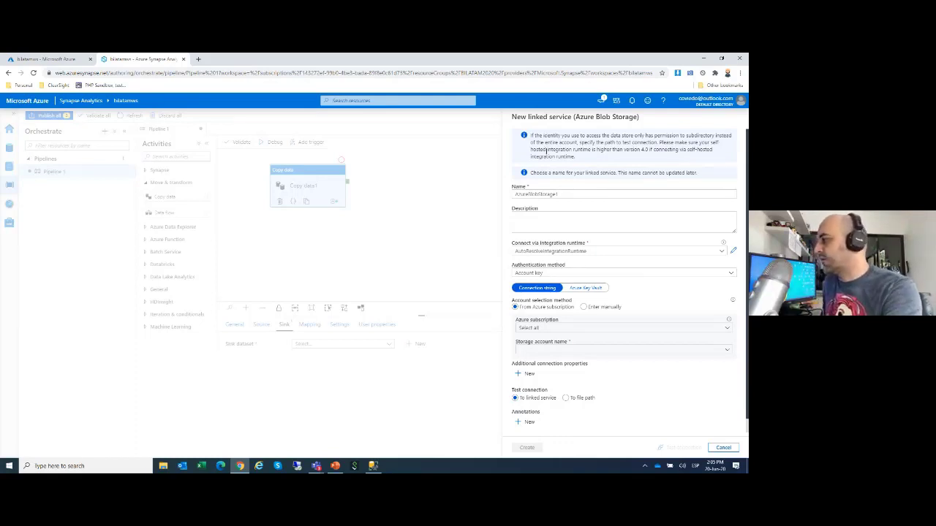
{"action": "left_click", "coordinate": [576, 196]}
{"action": "left_click", "coordinate": [575, 252]}
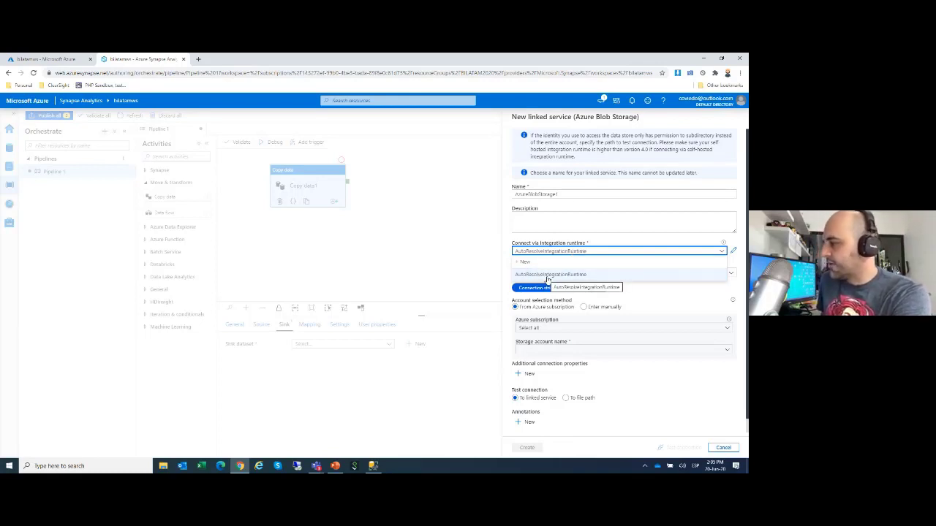
{"action": "left_click", "coordinate": [562, 277]}
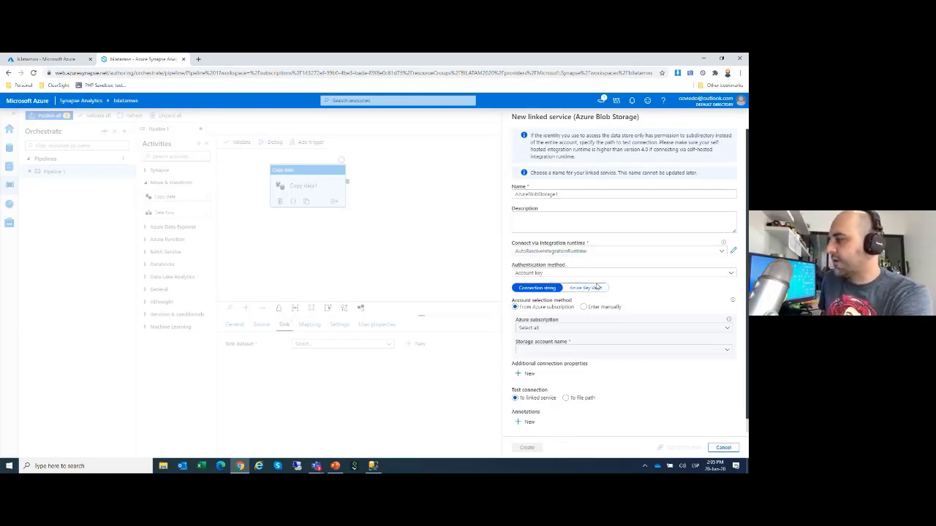
{"action": "left_click", "coordinate": [575, 253]}
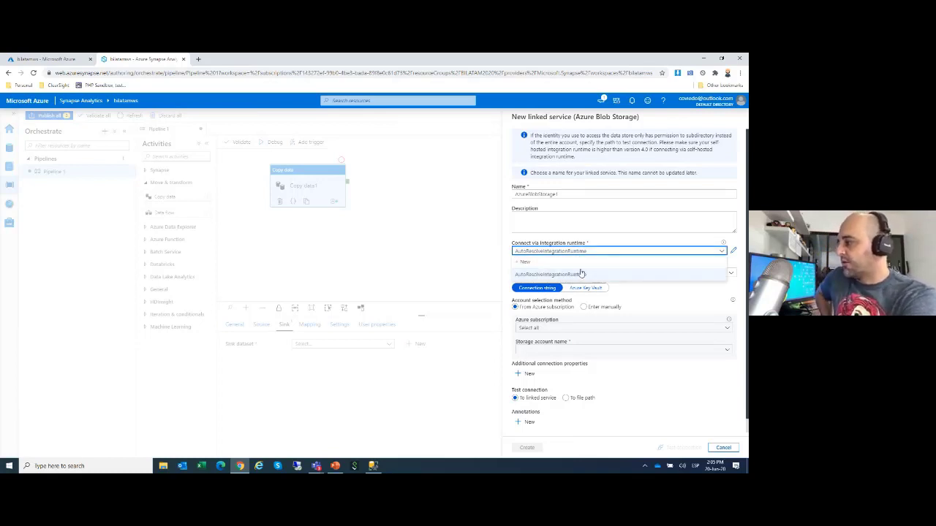
{"action": "left_click", "coordinate": [564, 276]}
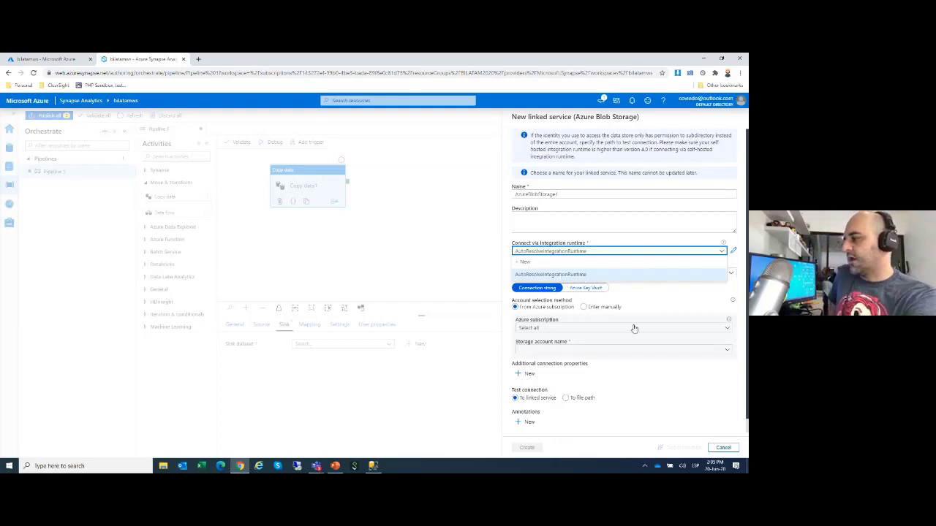
{"action": "left_click", "coordinate": [724, 449]}
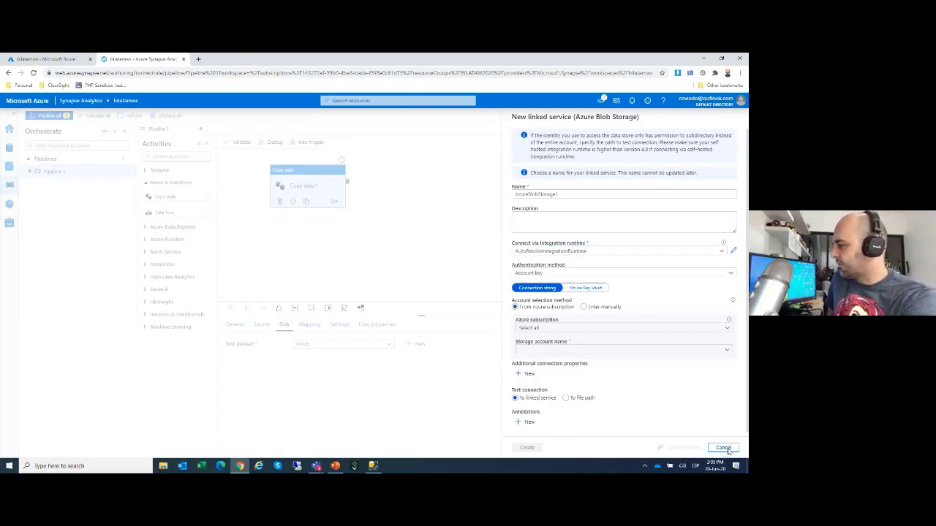
{"action": "left_click", "coordinate": [335, 298]}
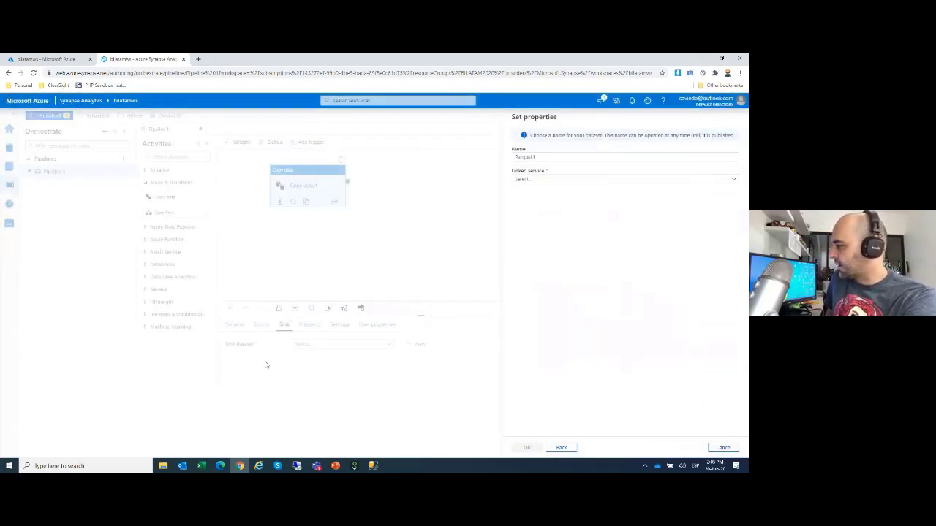
{"action": "left_click", "coordinate": [713, 448]}
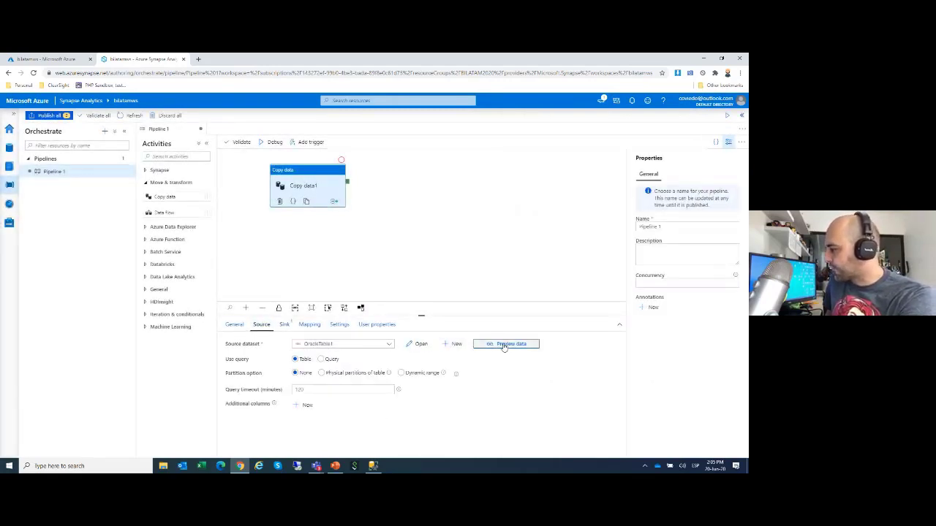
Open the Oracle dataset's connection settings, close the dataset and clear it as the Copy data source
{"action": "left_click", "coordinate": [415, 344]}
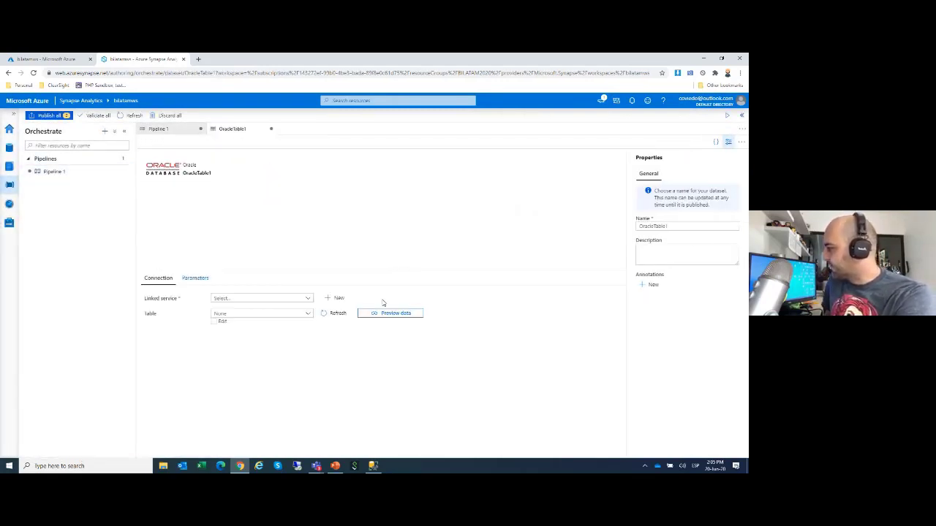
{"action": "left_click", "coordinate": [272, 129]}
{"action": "left_click", "coordinate": [345, 298]}
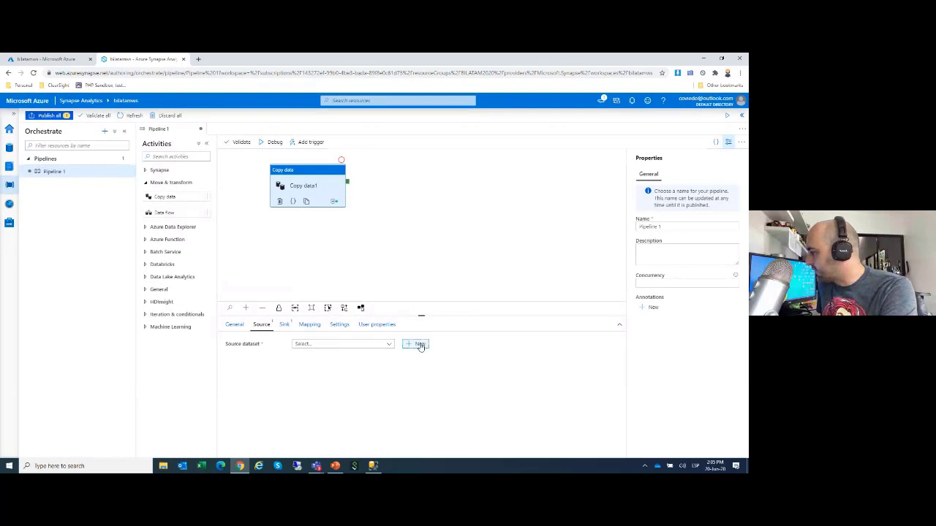
Start a new source dataset for the Copy data activity, browsing the Database data stores and choosing SQL Server
{"action": "left_click", "coordinate": [415, 344]}
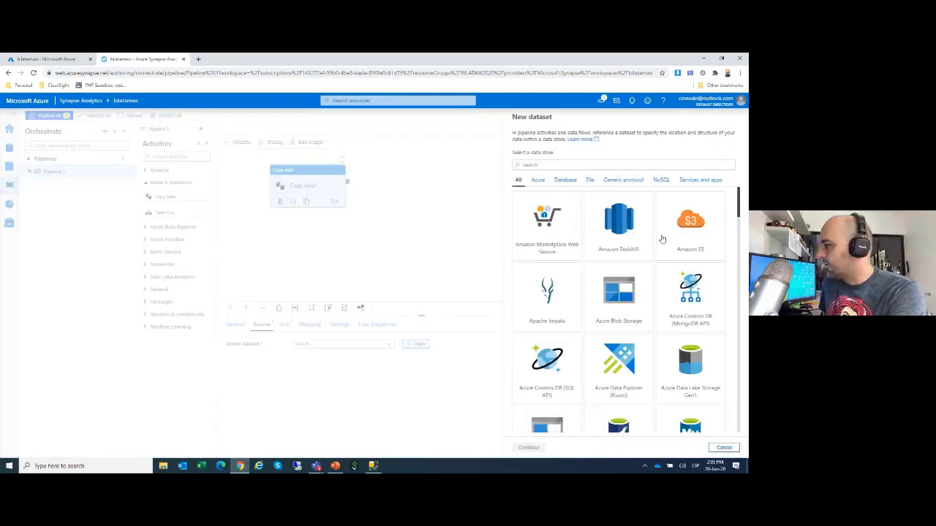
{"action": "left_click", "coordinate": [565, 180]}
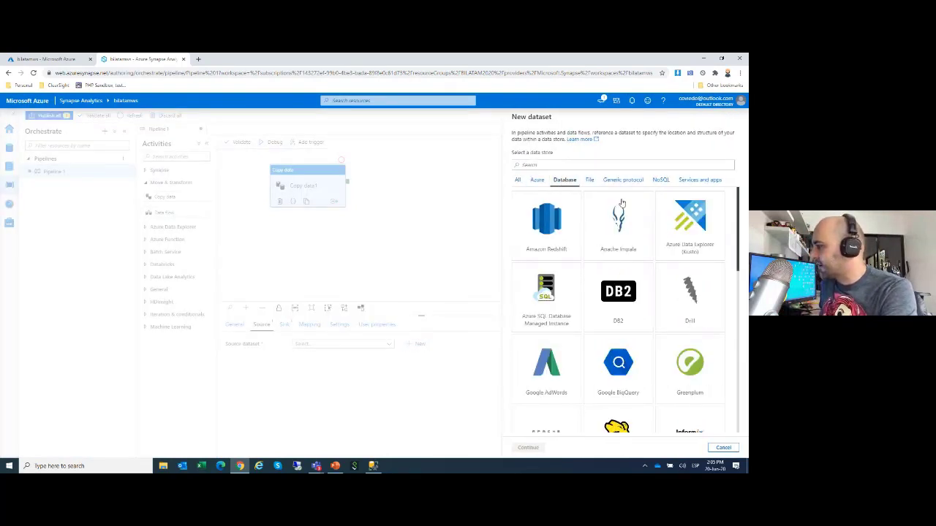
{"action": "scroll", "coordinate": [653, 305], "scroll_direction": "down", "scroll_amount": 2}
{"action": "scroll", "coordinate": [651, 305], "scroll_direction": "down", "scroll_amount": 5}
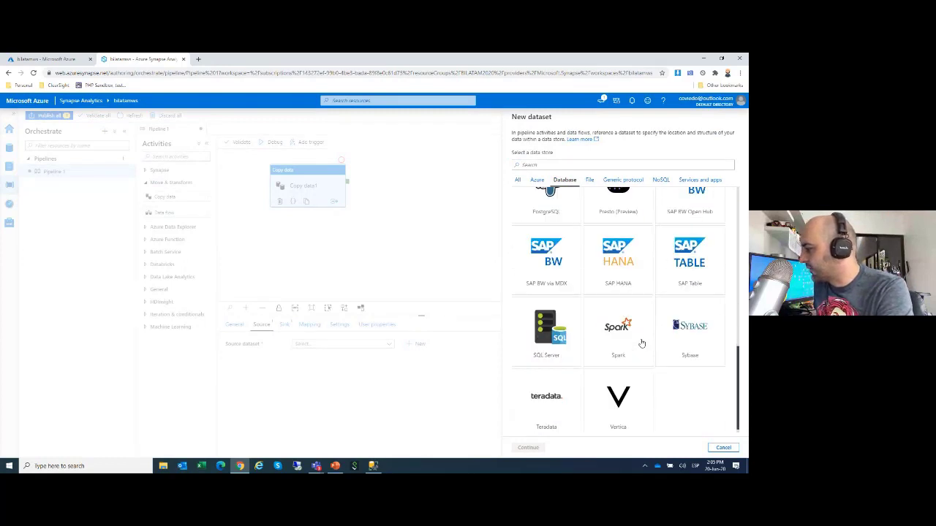
{"action": "scroll", "coordinate": [642, 344], "scroll_direction": "up", "scroll_amount": 1}
{"action": "scroll", "coordinate": [642, 344], "scroll_direction": "up", "scroll_amount": 6}
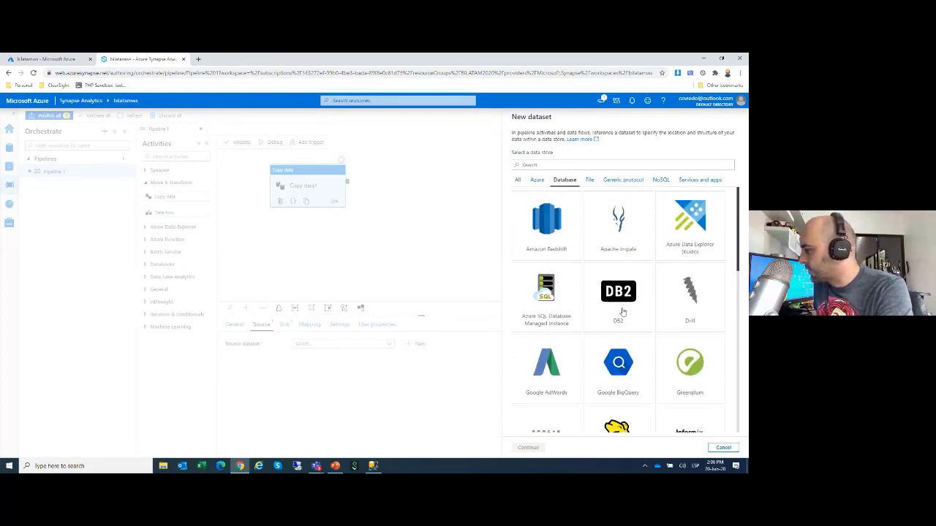
{"action": "scroll", "coordinate": [626, 252], "scroll_direction": "down", "scroll_amount": 1}
{"action": "scroll", "coordinate": [643, 282], "scroll_direction": "down", "scroll_amount": 5}
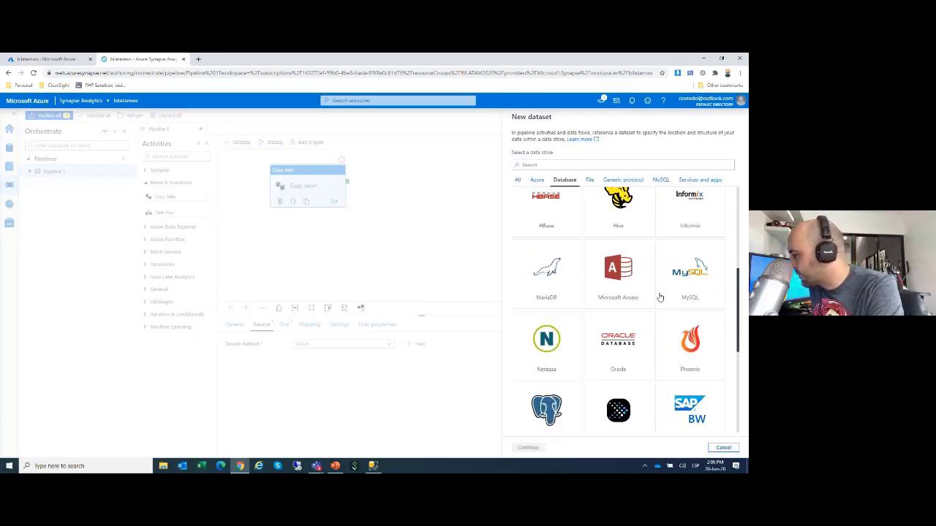
{"action": "left_click", "coordinate": [545, 321]}
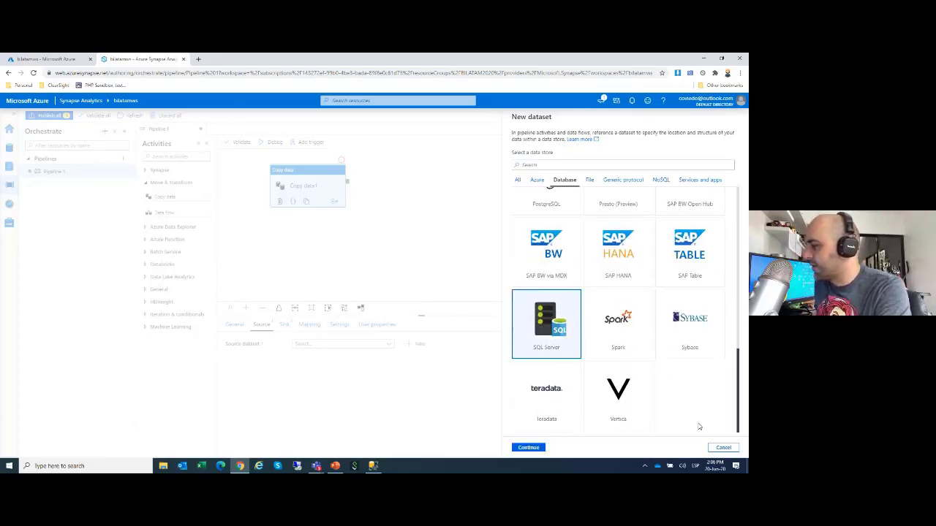
{"action": "left_click", "coordinate": [528, 447]}
Start creating a new SQL Server linked service for the source dataset
{"action": "double_click", "coordinate": [569, 156]}
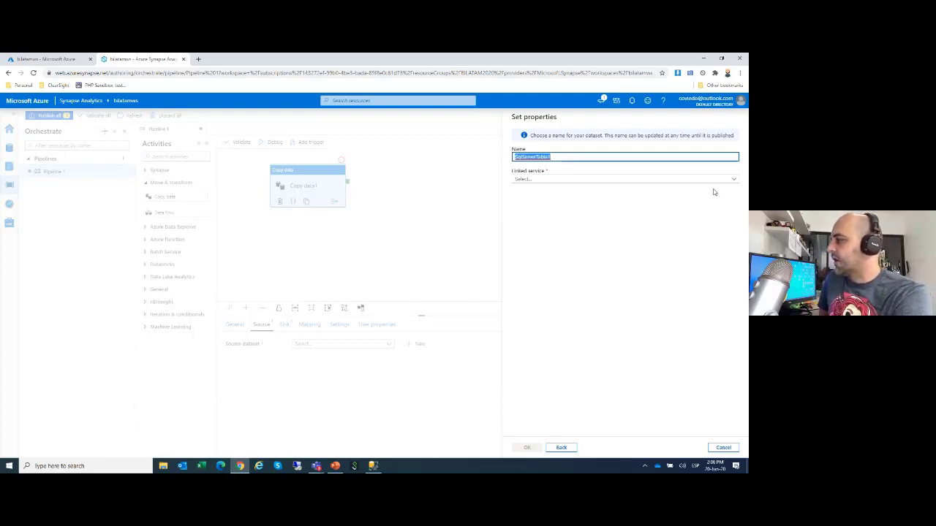
{"action": "left_click", "coordinate": [562, 180]}
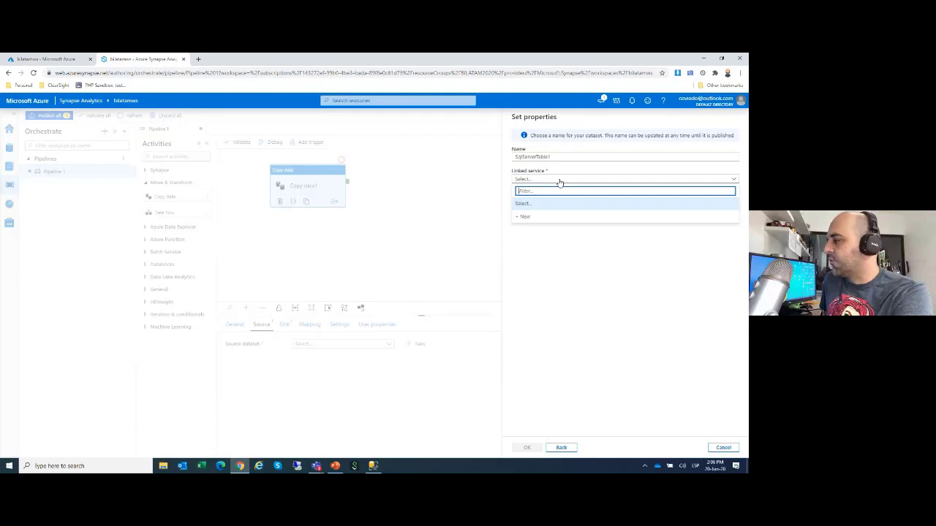
{"action": "left_click", "coordinate": [536, 217]}
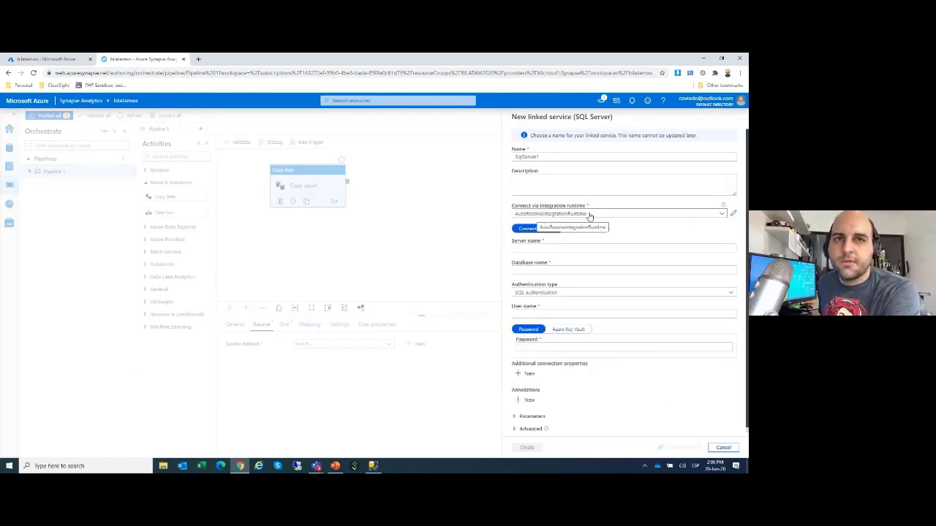
Open the setup of a new self-hosted integration runtime for the SQL Server linked service, view its name and description fields, and cancel it
{"action": "left_click", "coordinate": [589, 214]}
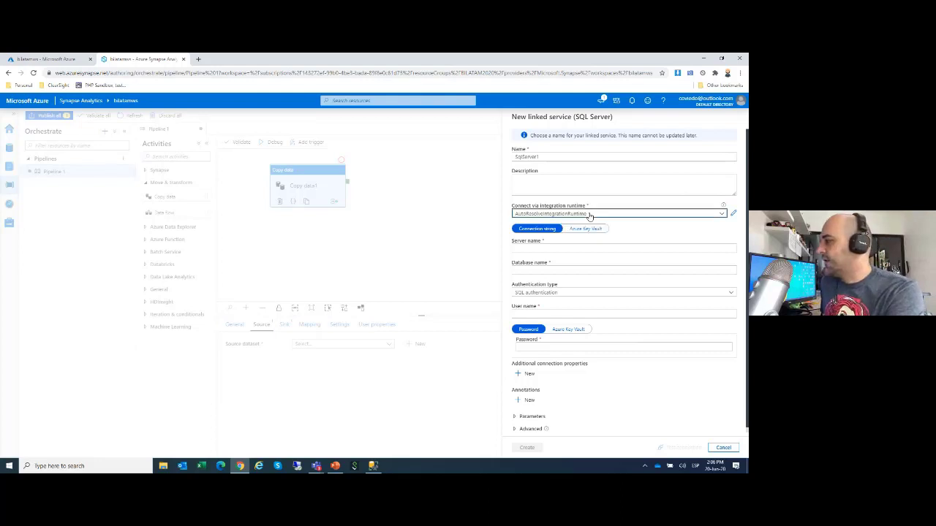
{"action": "left_click", "coordinate": [590, 215]}
{"action": "left_click", "coordinate": [589, 216]}
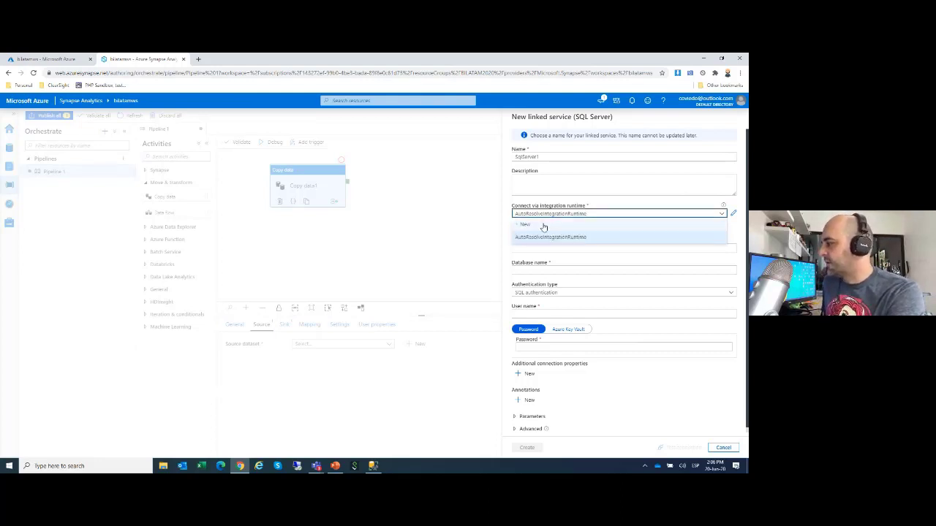
{"action": "left_click", "coordinate": [534, 225]}
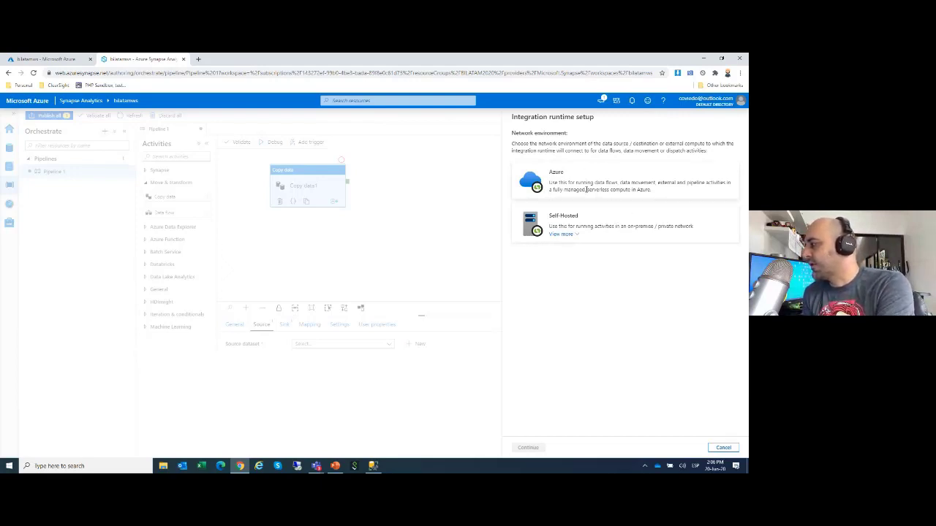
{"action": "left_click", "coordinate": [589, 234]}
{"action": "left_click", "coordinate": [528, 448]}
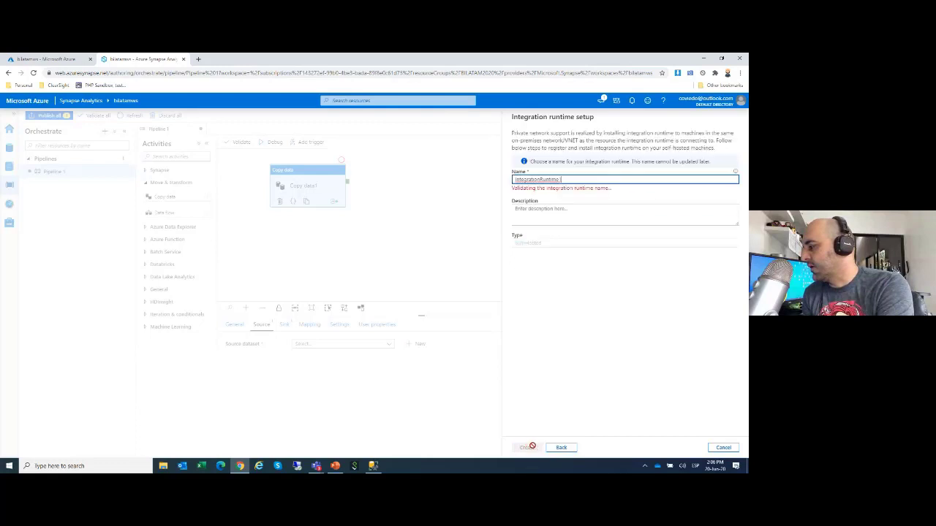
{"action": "left_click", "coordinate": [566, 201]}
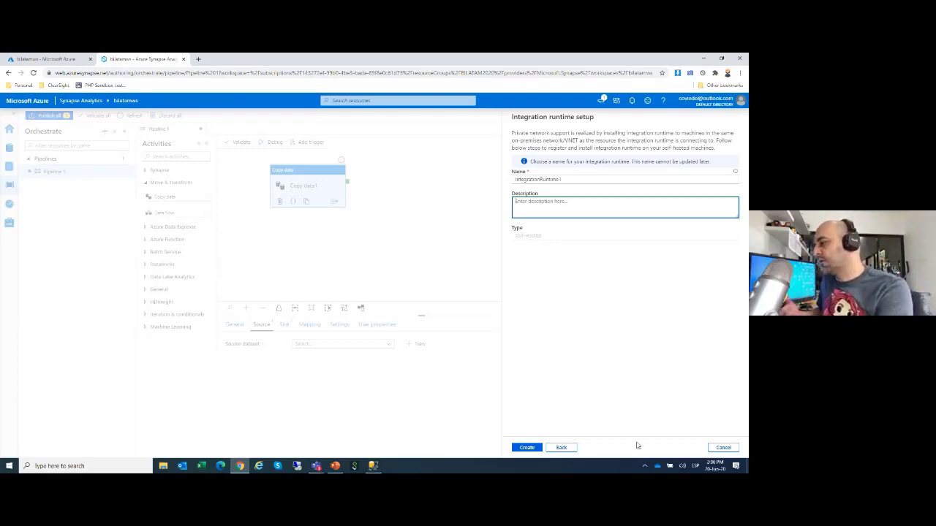
{"action": "left_click", "coordinate": [723, 448]}
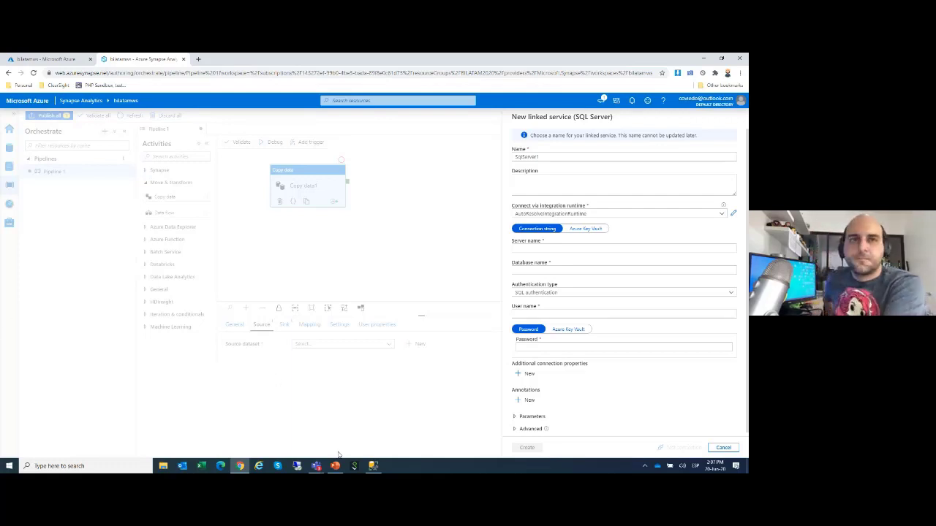
Switch to the PowerPoint presentation, select slide 31, "Análisis de crecimiento de ventas con PBI", and start the slide show from it
{"action": "left_click", "coordinate": [239, 468]}
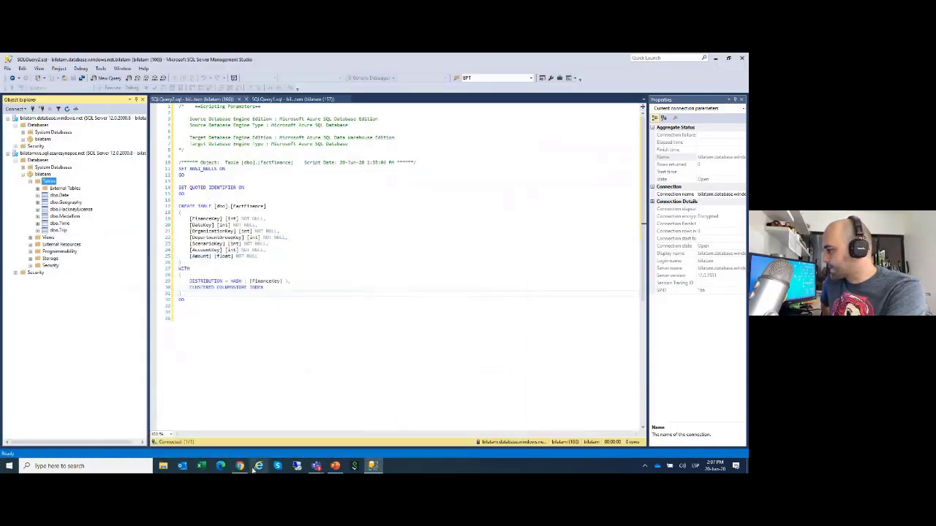
{"action": "left_click", "coordinate": [334, 468]}
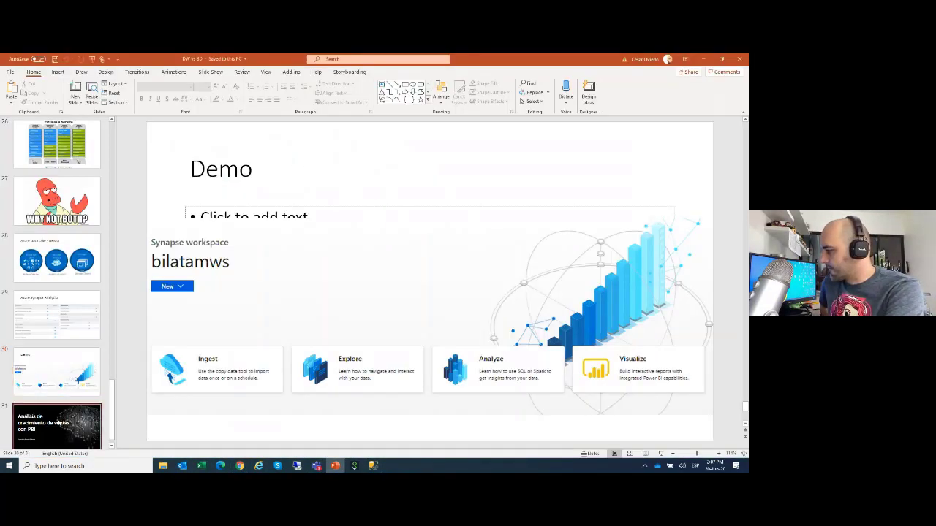
{"action": "scroll", "coordinate": [232, 424], "scroll_direction": "down", "scroll_amount": 1}
{"action": "left_click", "coordinate": [662, 454]}
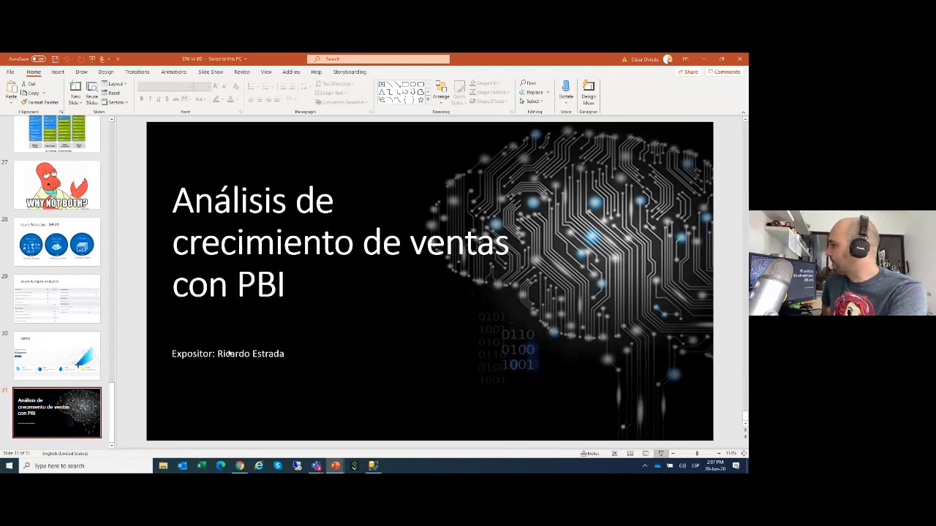